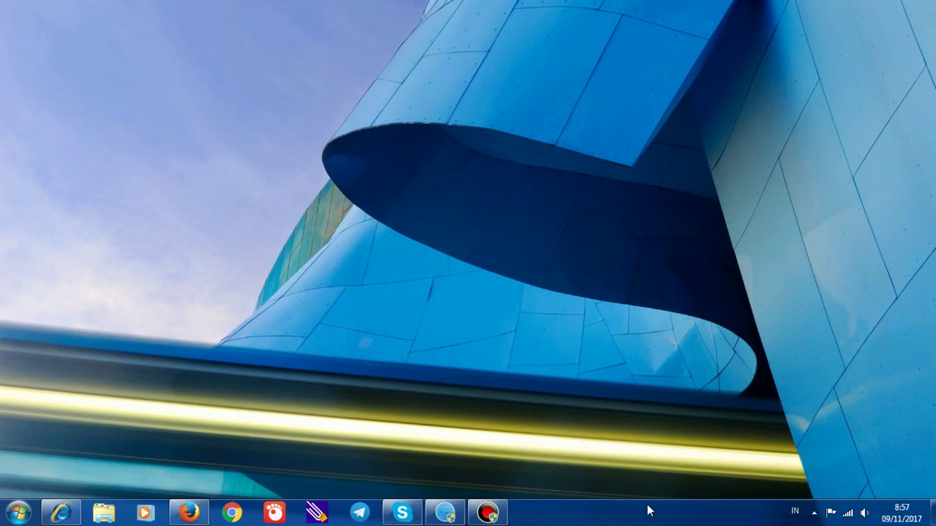
# Check the DS-7204HUHI-F1/N software version in SADP, then return to the web browser
pyautogui.click(446, 513)
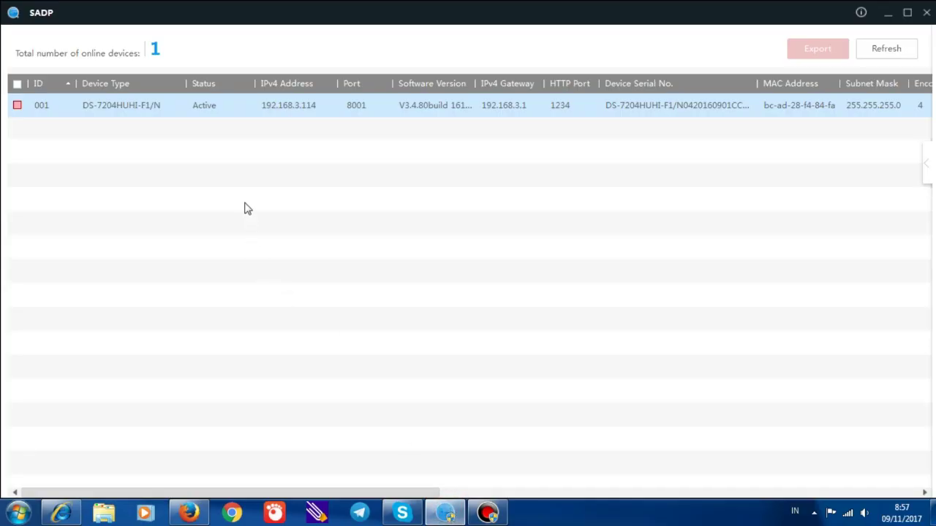
pyautogui.click(142, 107)
pyautogui.click(86, 115)
pyautogui.click(201, 520)
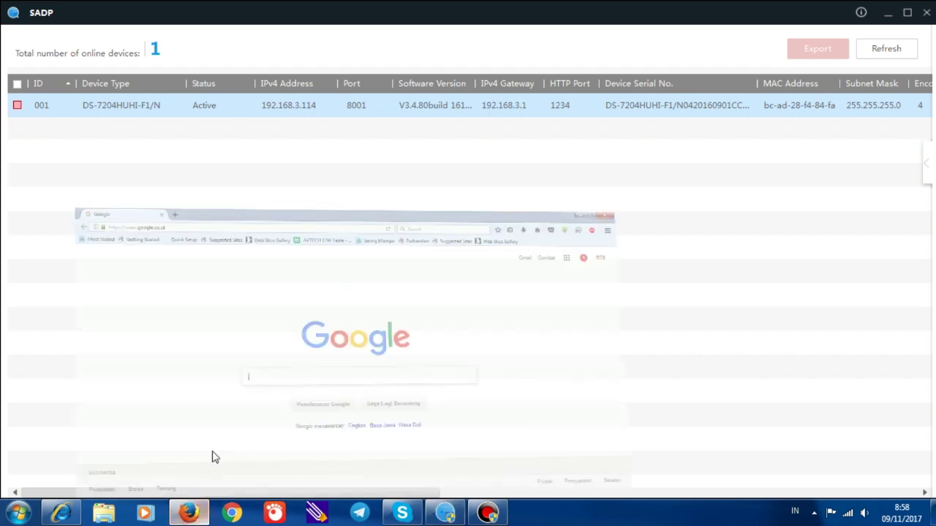
# In a new tab, search for and go to the Hikvision website
pyautogui.click(168, 11)
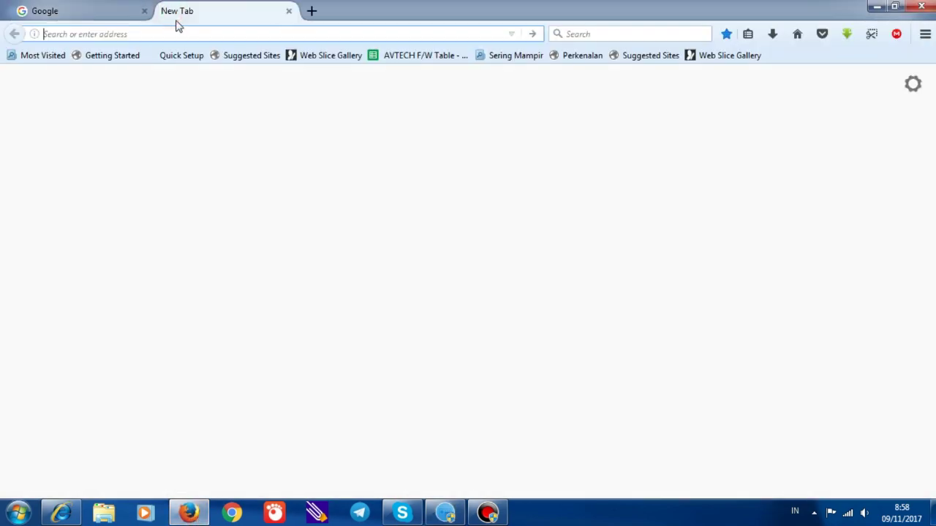
pyautogui.write('hikvision')
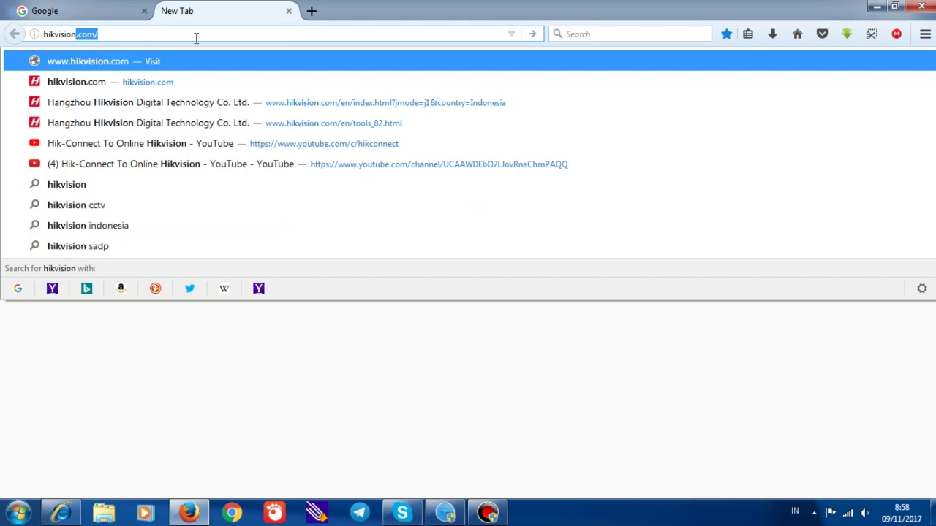
pyautogui.press('Return')
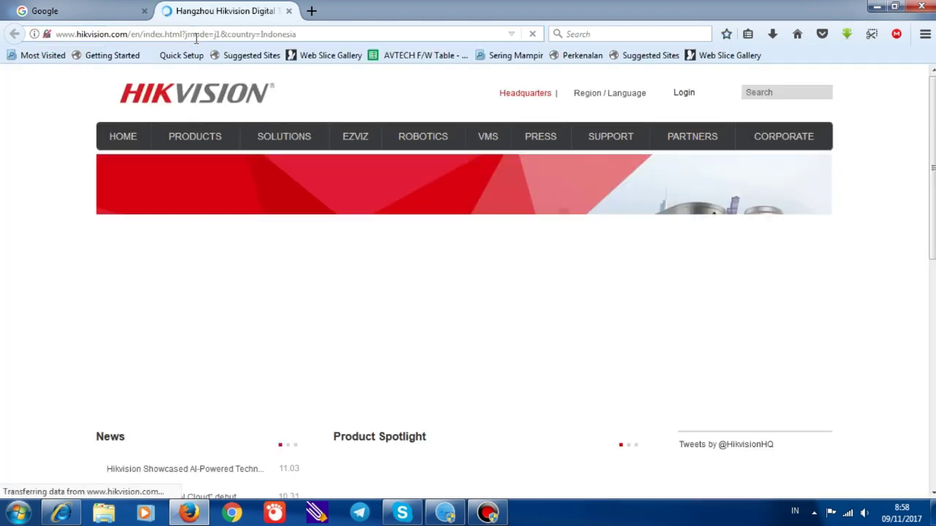
# Go to Support > Downloads > Firmware and scroll to the DVR HQ_FN_7276HU_FN V3.4.81 entry
pyautogui.moveTo(648, 150)
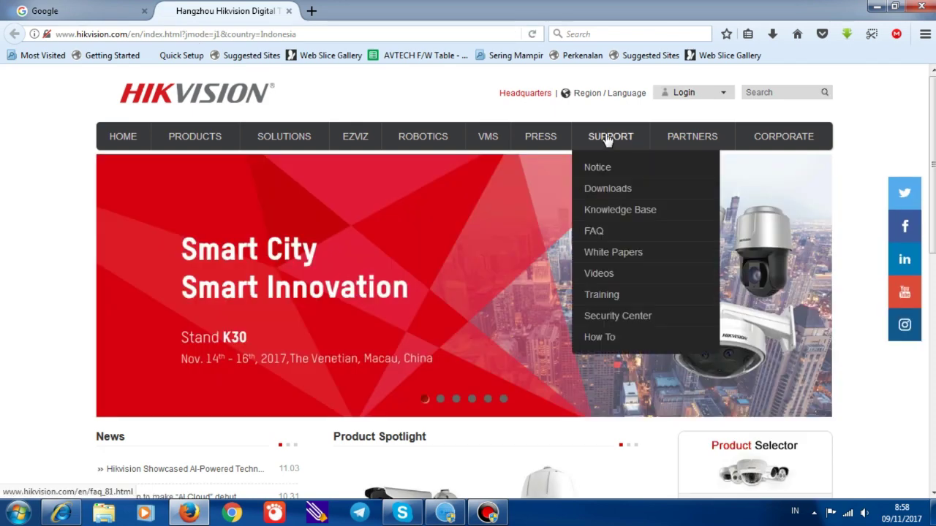
pyautogui.click(607, 189)
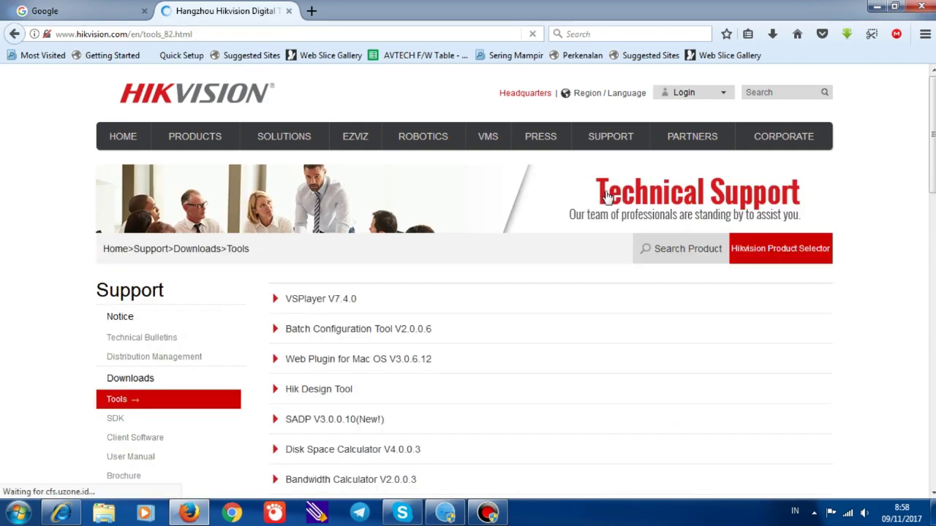
pyautogui.scroll(-3, 604, 196)
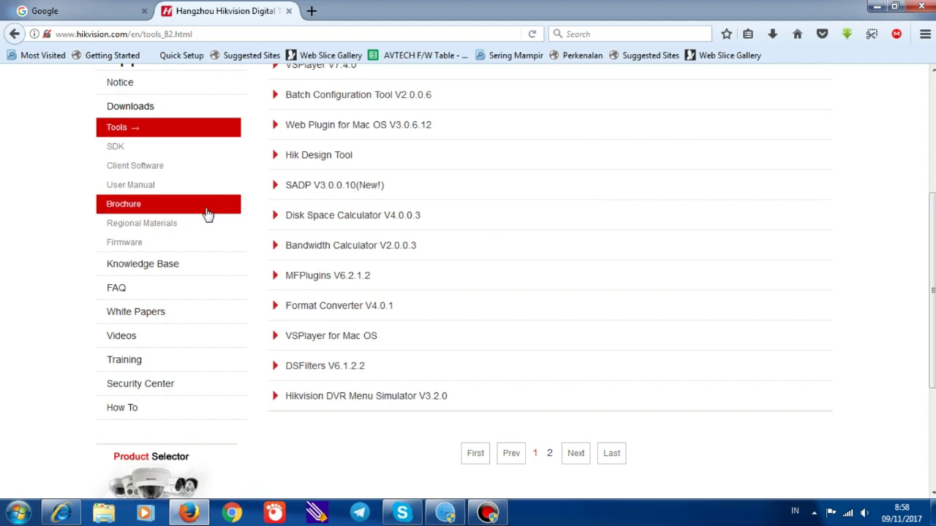
pyautogui.click(126, 251)
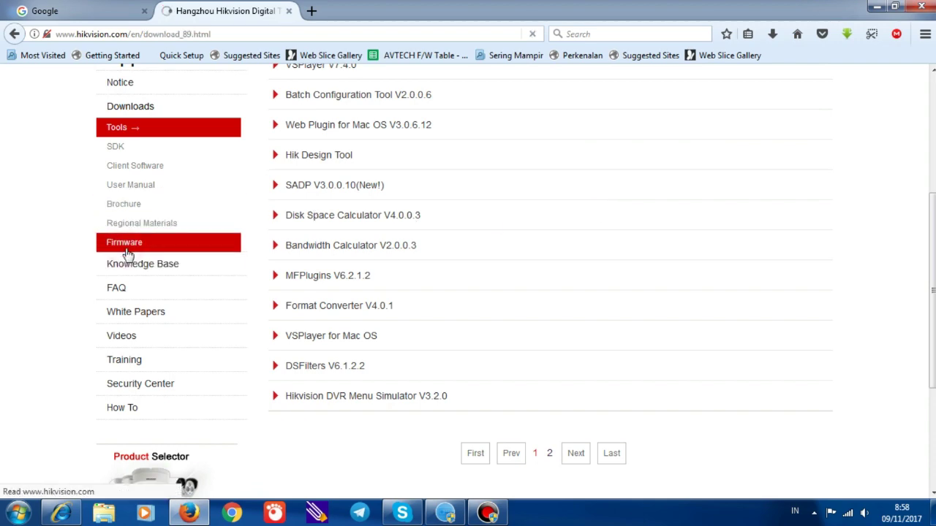
pyautogui.scroll(-2, 621, 352)
pyautogui.scroll(-3, 621, 353)
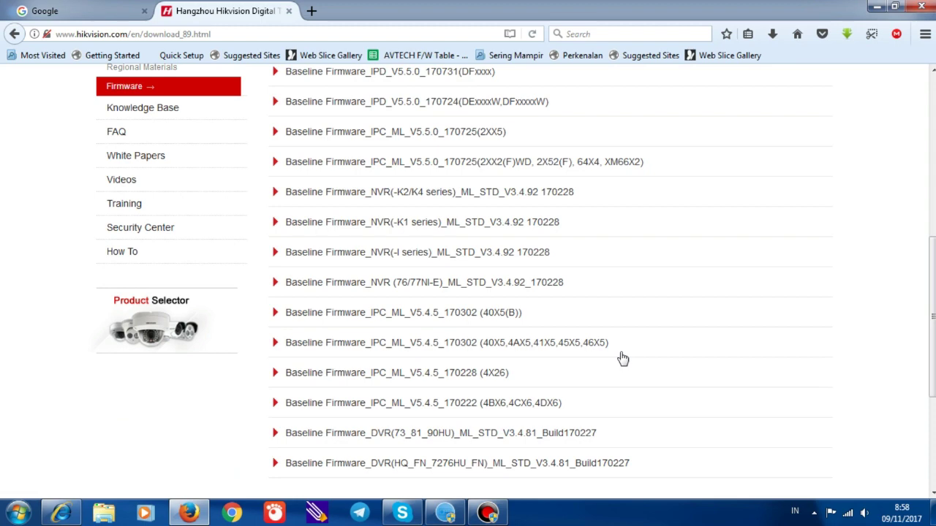
pyautogui.scroll(1, 622, 359)
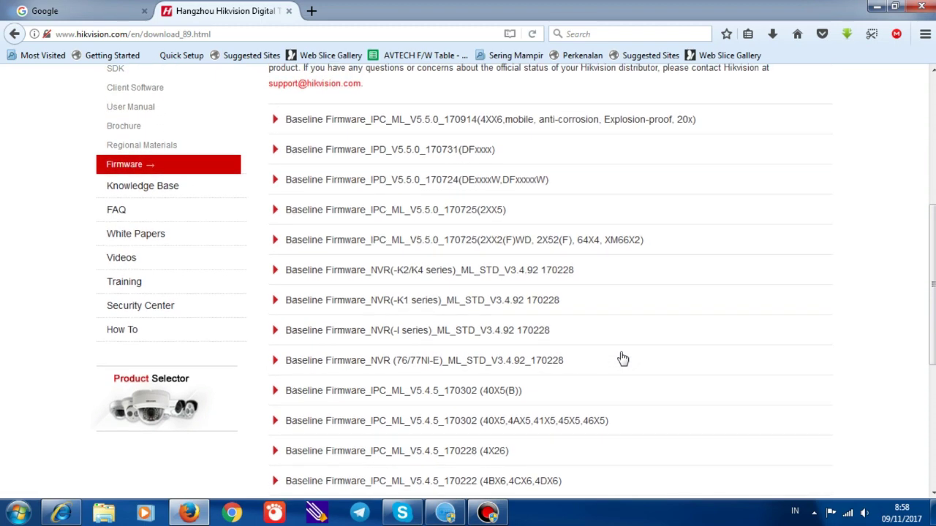
pyautogui.scroll(-3, 622, 358)
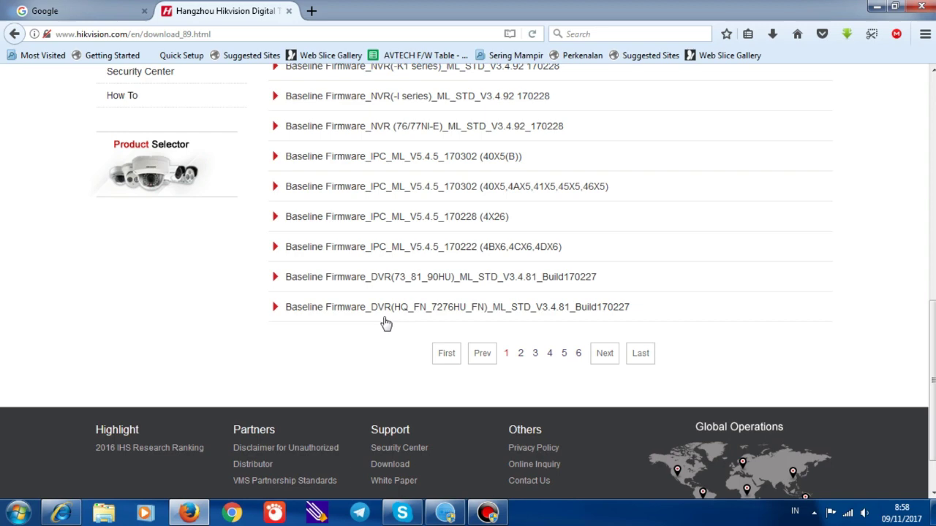
# Expand the V3.4.81 DVR firmware, confirm DS-72XXHUHI-F1/N is supported, and download it, accepting the licence
pyautogui.click(275, 308)
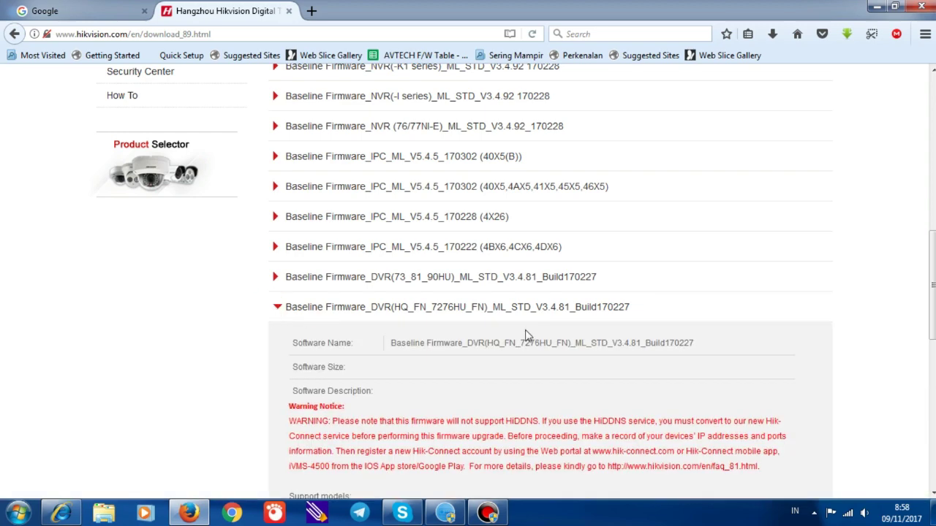
pyautogui.scroll(-5, 527, 336)
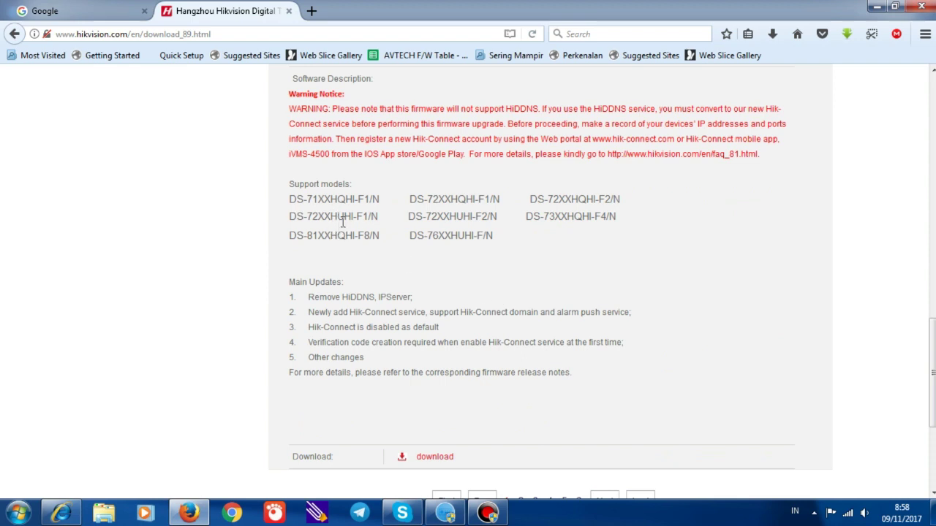
pyautogui.moveTo(290, 219); pyautogui.dragTo(404, 218)
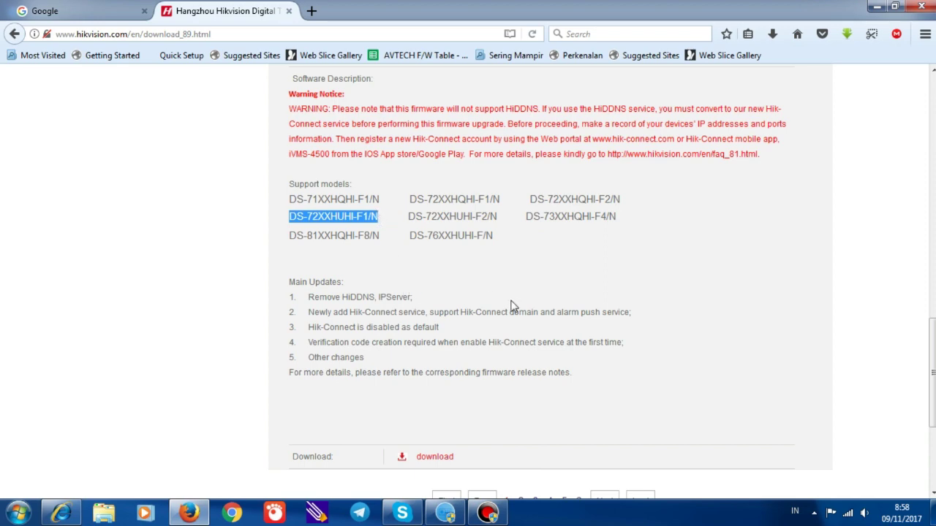
pyautogui.scroll(-2, 527, 310)
pyautogui.click(430, 302)
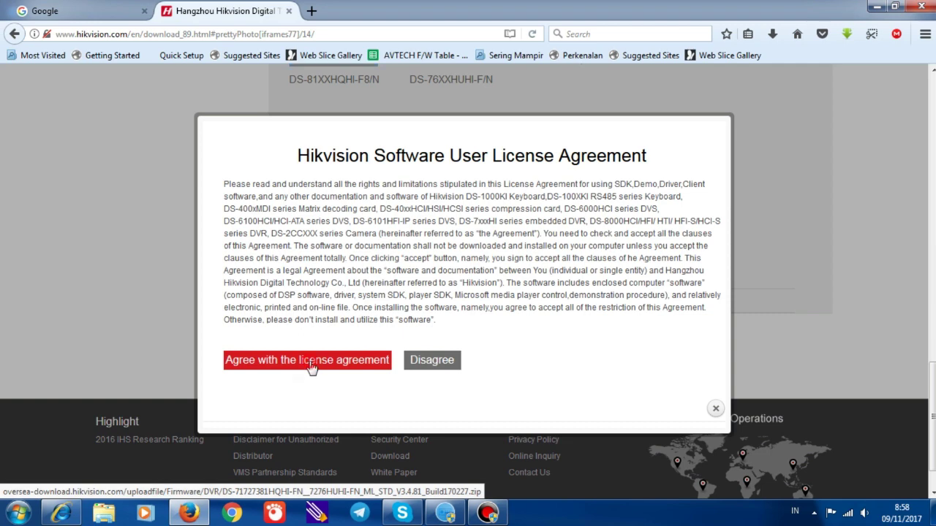
pyautogui.click(311, 360)
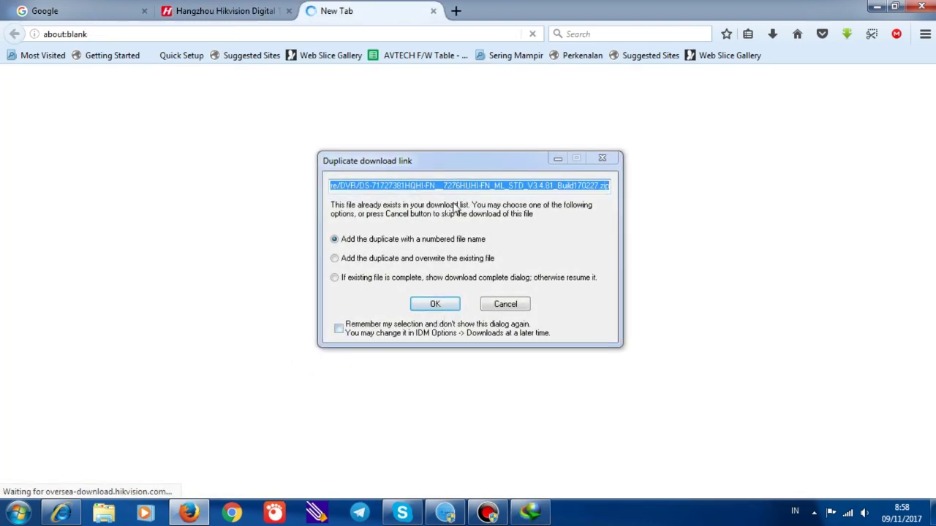
# Add the duplicate with a numbered file name and start downloading the 43,29 MB firmware zip
pyautogui.click(434, 305)
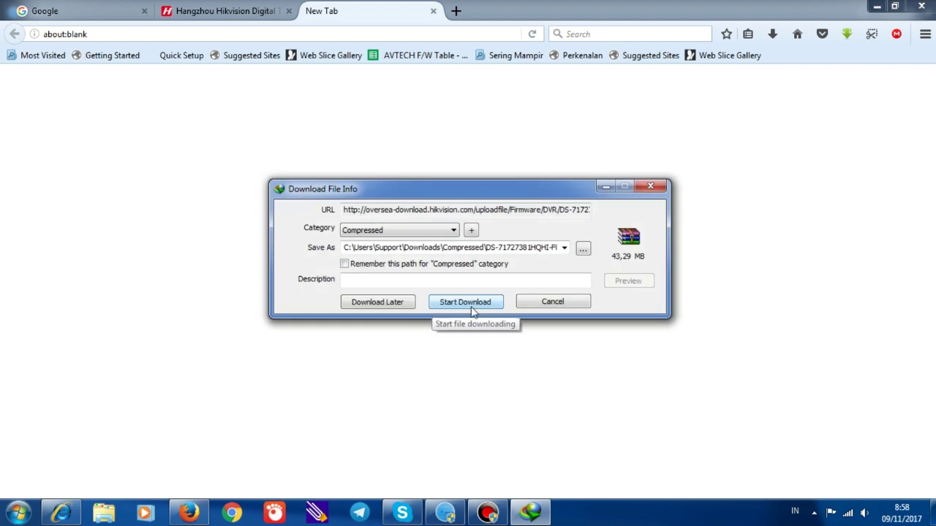
pyautogui.click(471, 307)
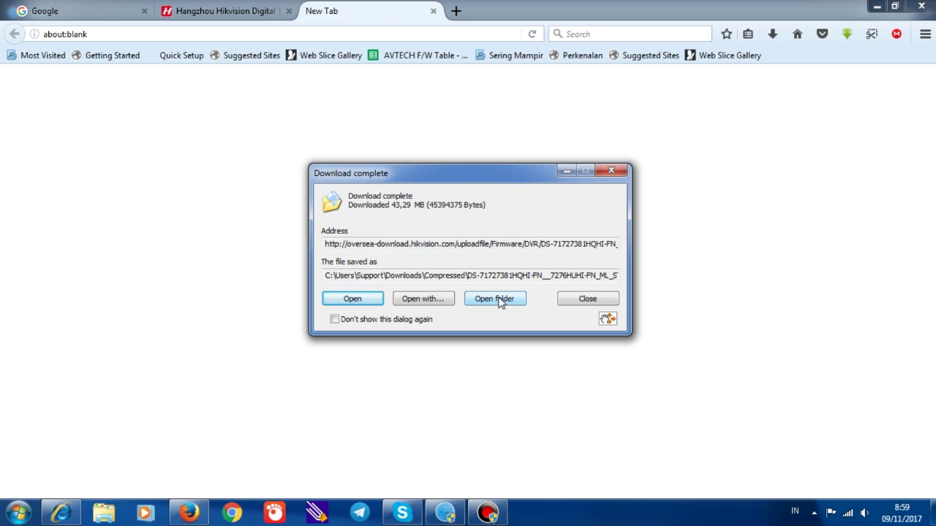
# Open the firmware zip and set up extracting digicap.dav to drive Data G (S:)
pyautogui.click(352, 300)
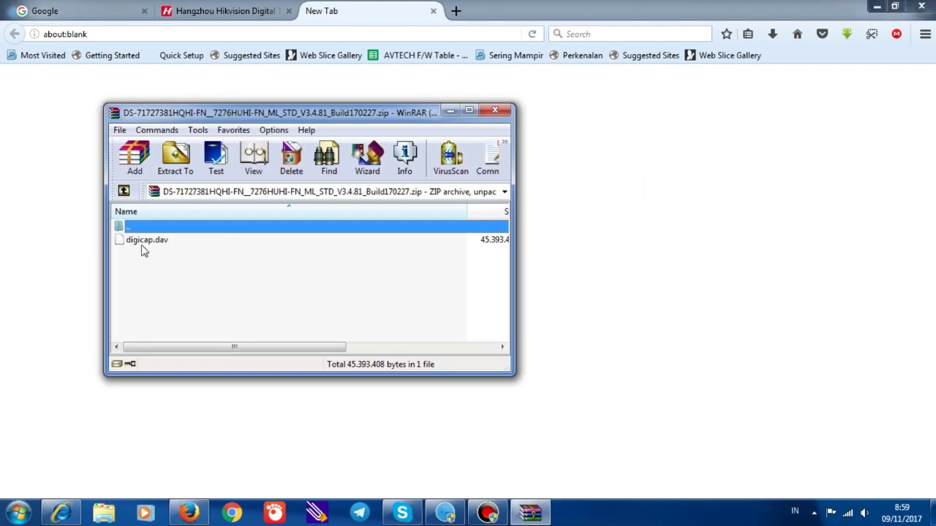
pyautogui.click(142, 239)
pyautogui.click(383, 248)
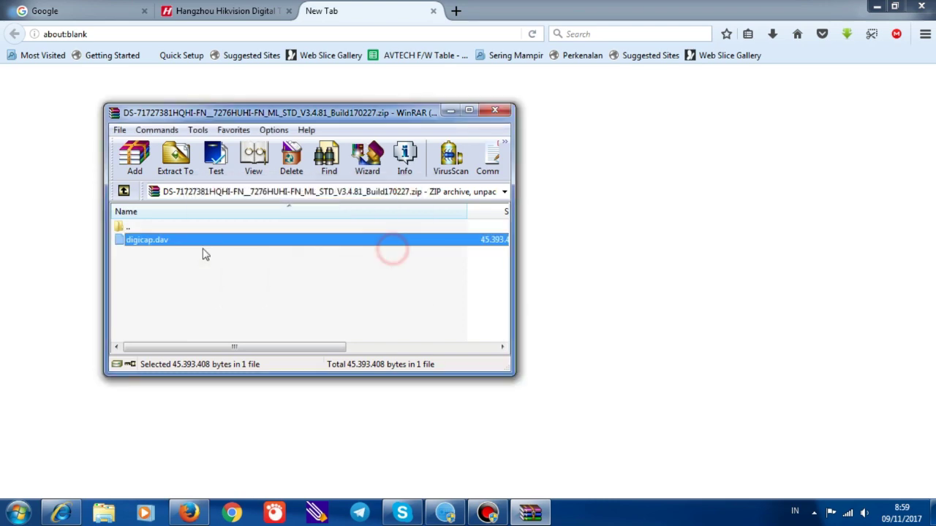
pyautogui.click(174, 161)
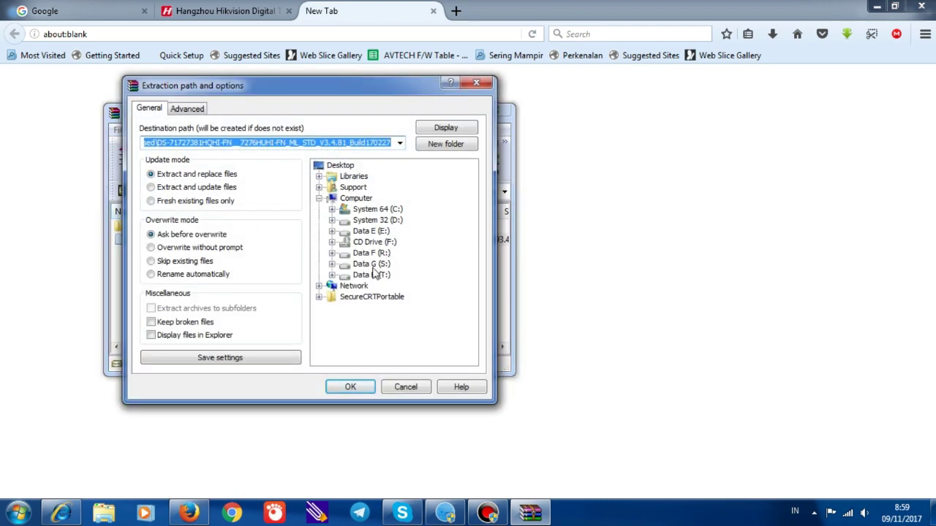
pyautogui.click(371, 265)
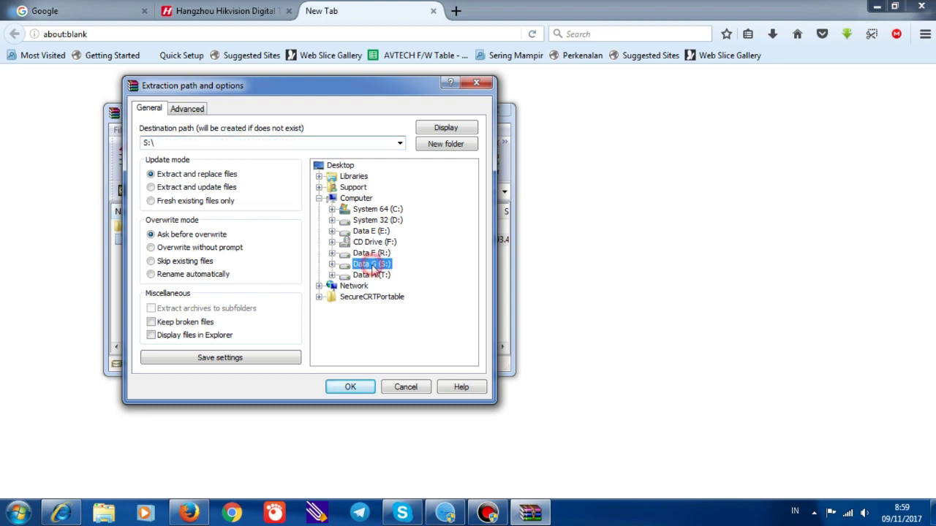
pyautogui.click(332, 265)
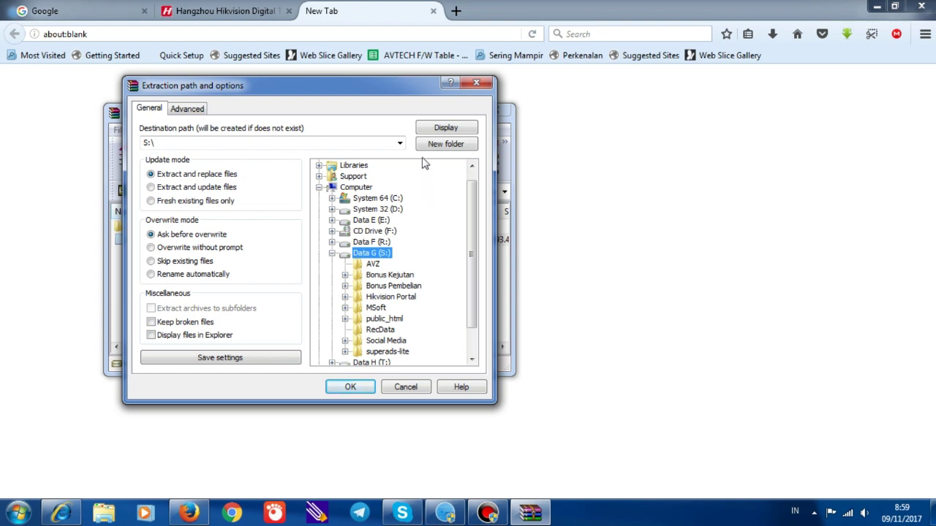
# Create a File Upgrade folder on S:, extract digicap.dav into it, and close WinRAR
pyautogui.click(447, 144)
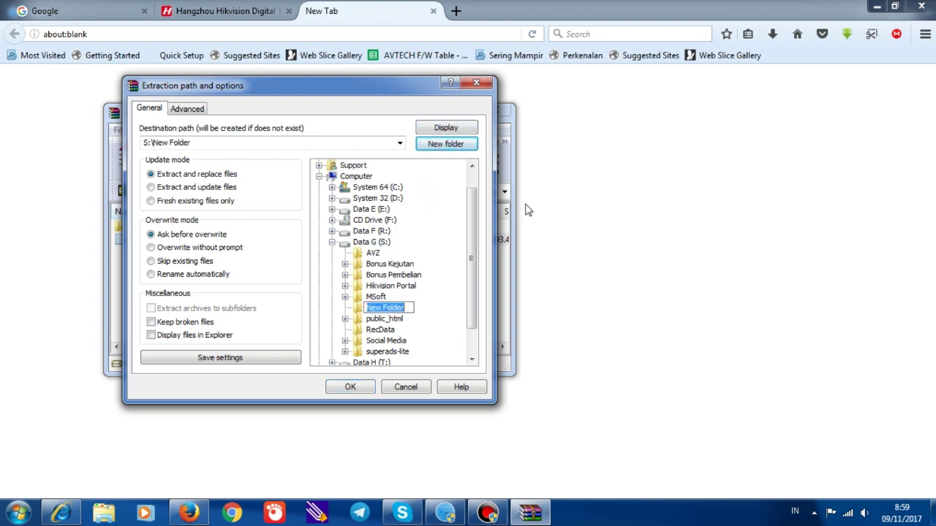
pyautogui.write('File Upgrade')
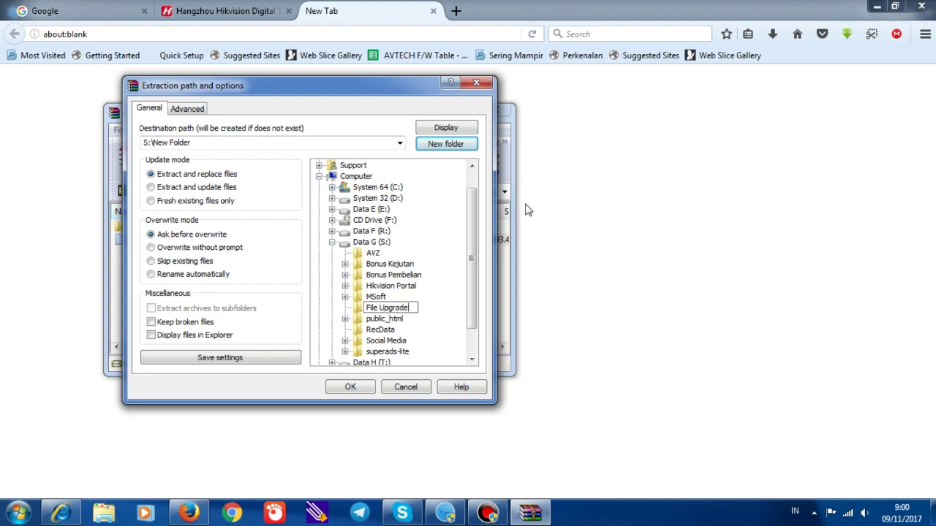
pyautogui.press('Return')
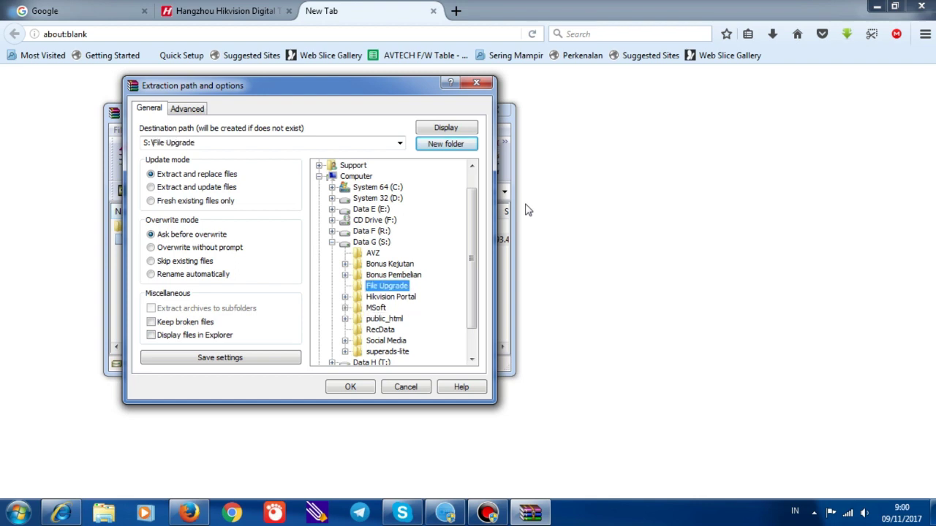
pyautogui.click(353, 389)
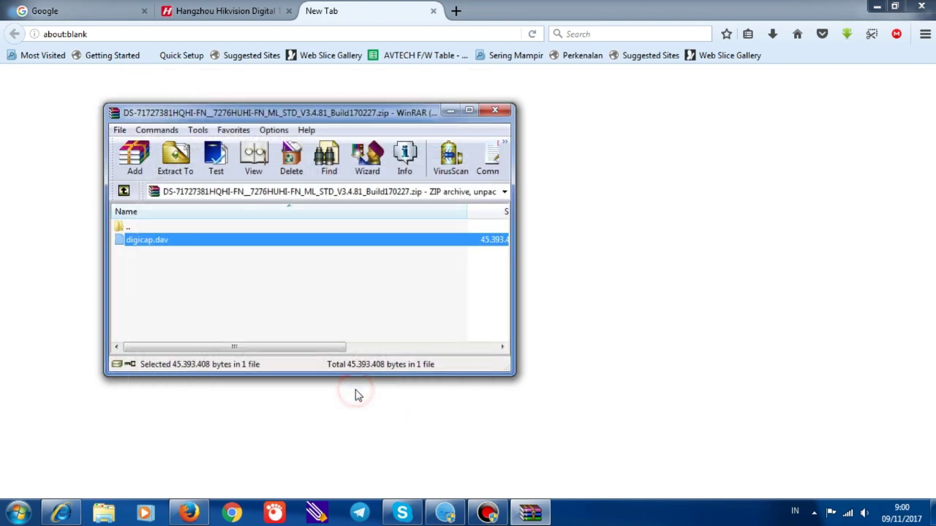
pyautogui.click(495, 110)
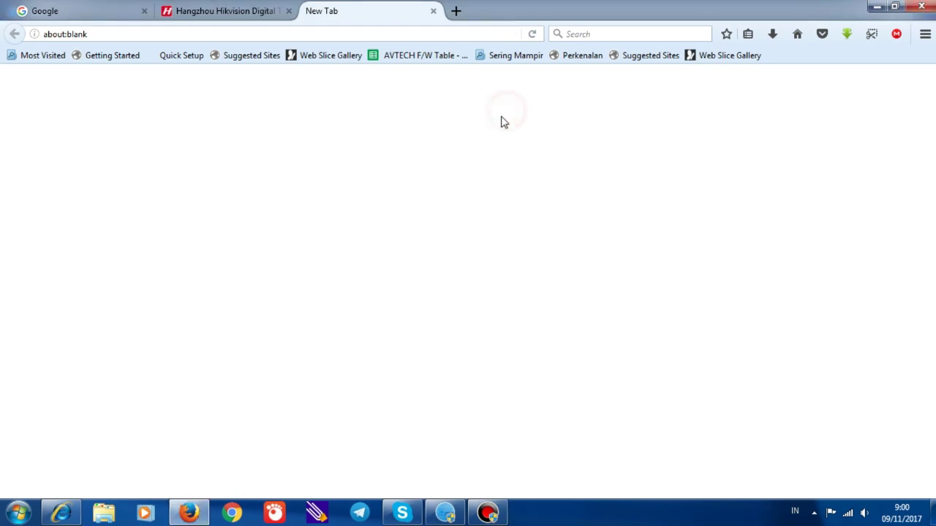
# Confirm digicap.dav (44.330 KB) is in S:\File Upgrade, then return to SADP
pyautogui.click(104, 518)
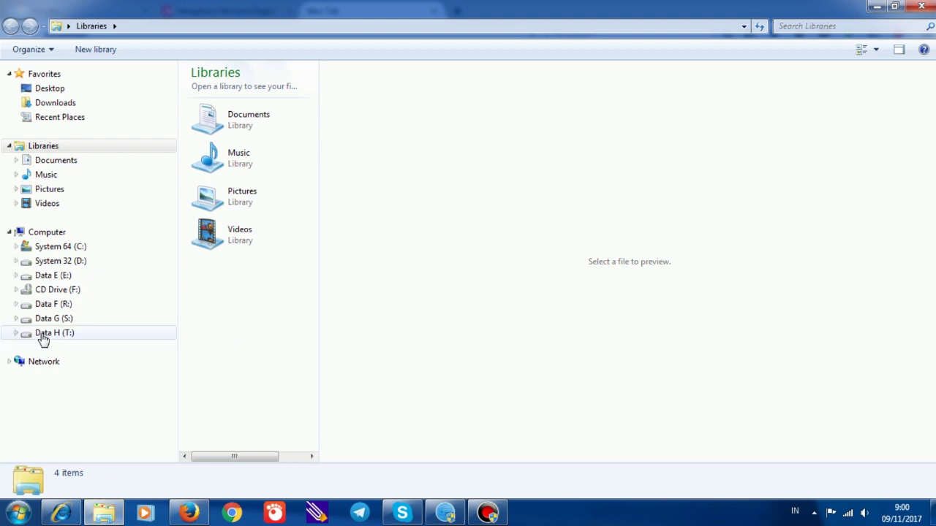
pyautogui.click(54, 320)
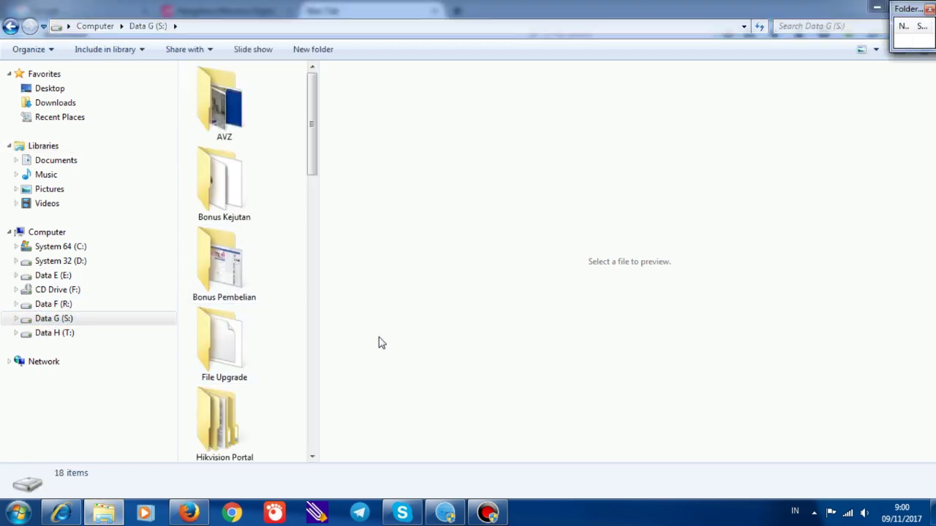
pyautogui.doubleClick(235, 349)
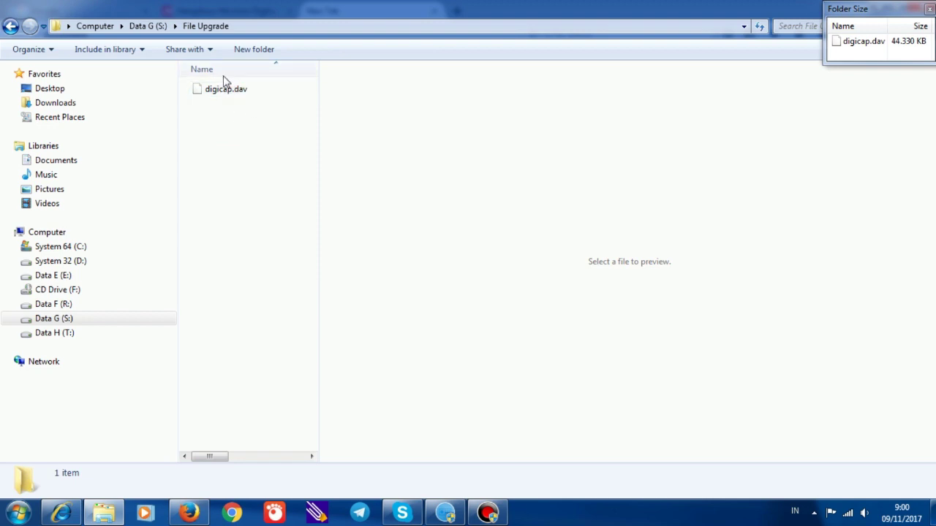
pyautogui.click(442, 514)
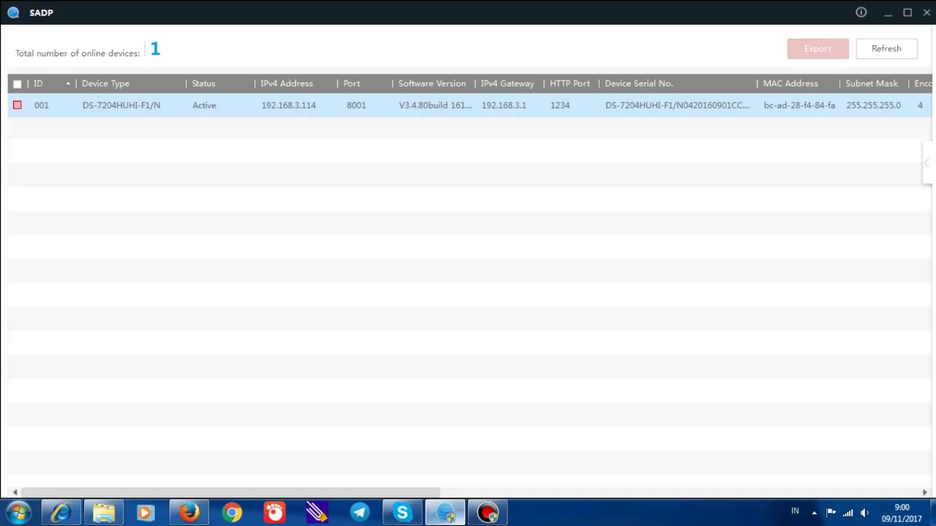
# Log in to the DVR at 192.168.3.114 as admin, save the login, and copy its address
pyautogui.doubleClick(291, 109)
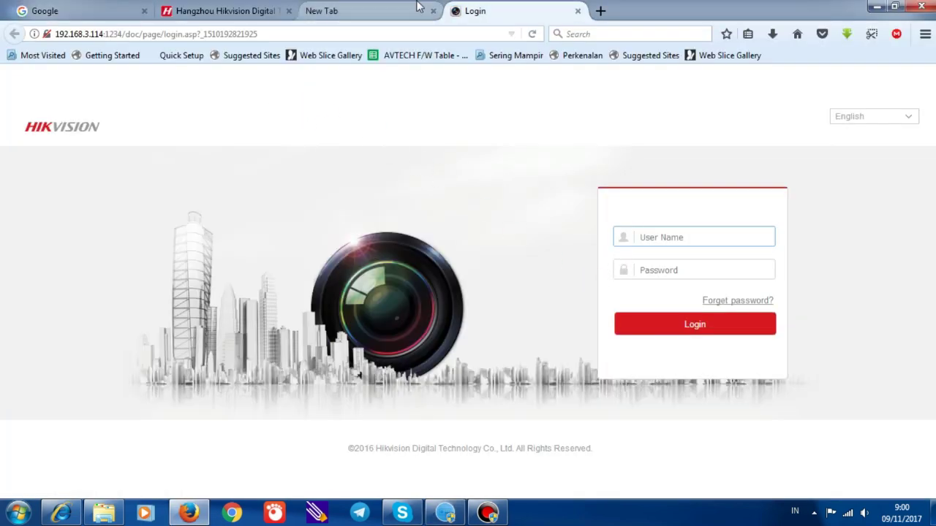
pyautogui.click(433, 11)
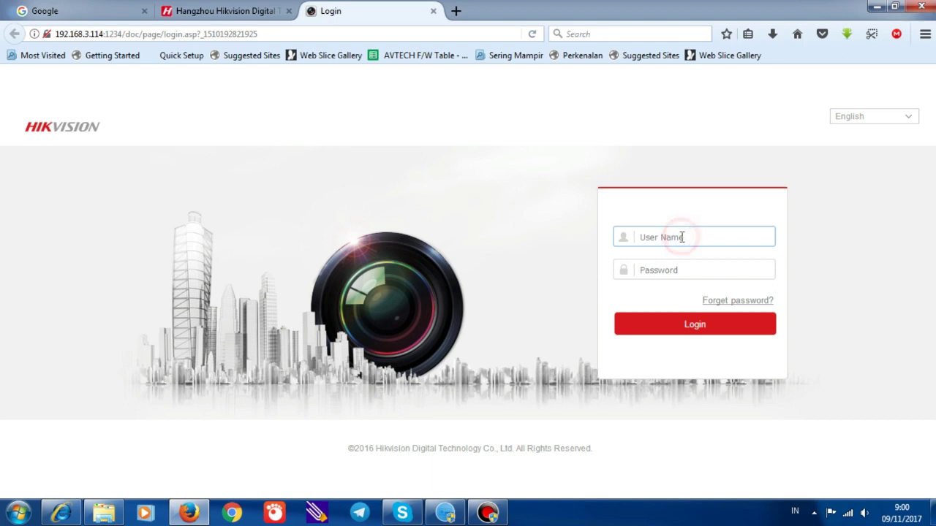
pyautogui.write('admin')
pyautogui.press('Tab')
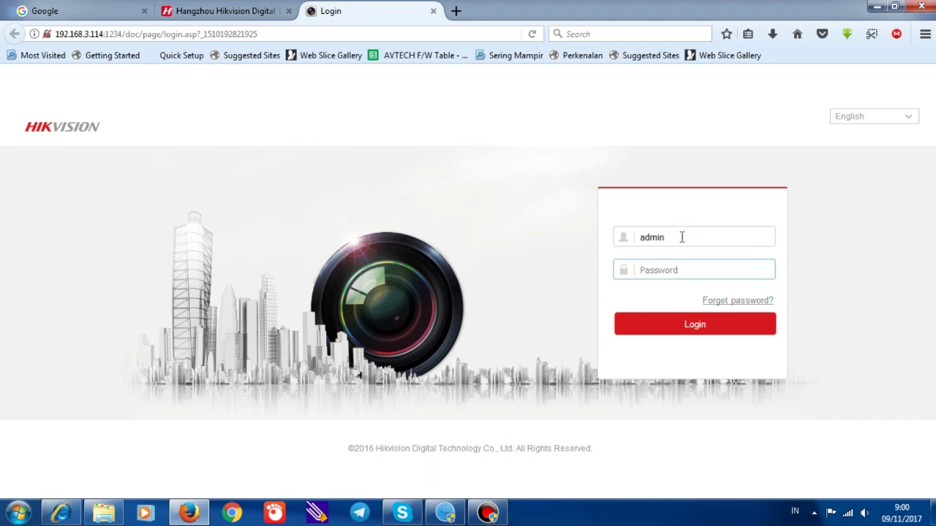
pyautogui.write('12')
pyautogui.click(713, 325)
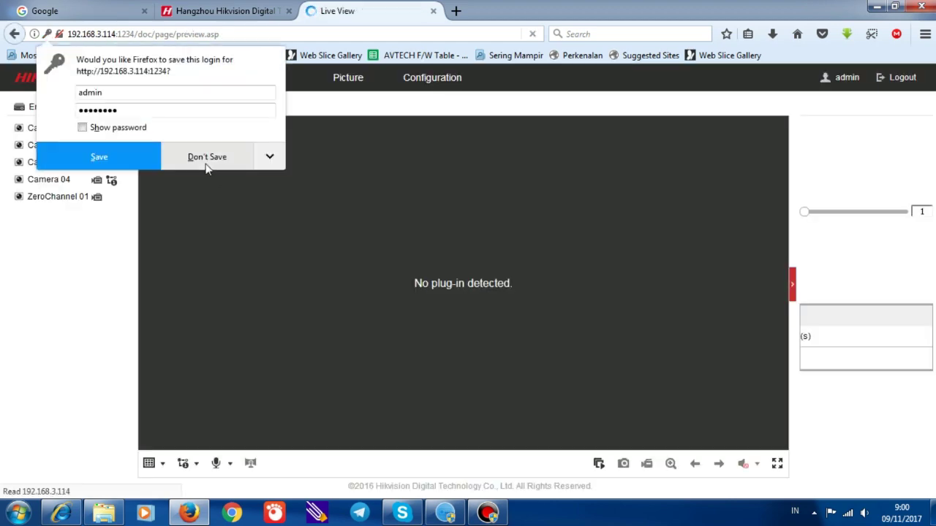
pyautogui.click(137, 157)
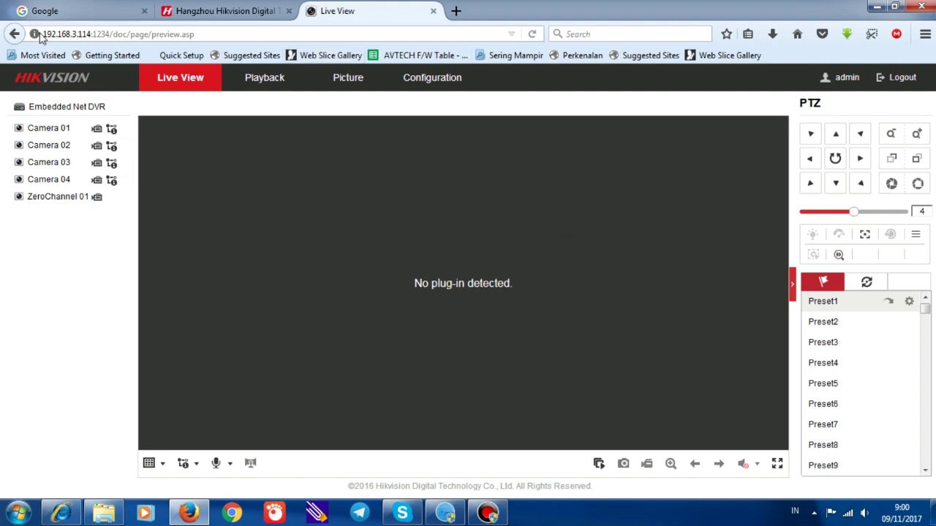
pyautogui.moveTo(44, 34); pyautogui.dragTo(102, 41)
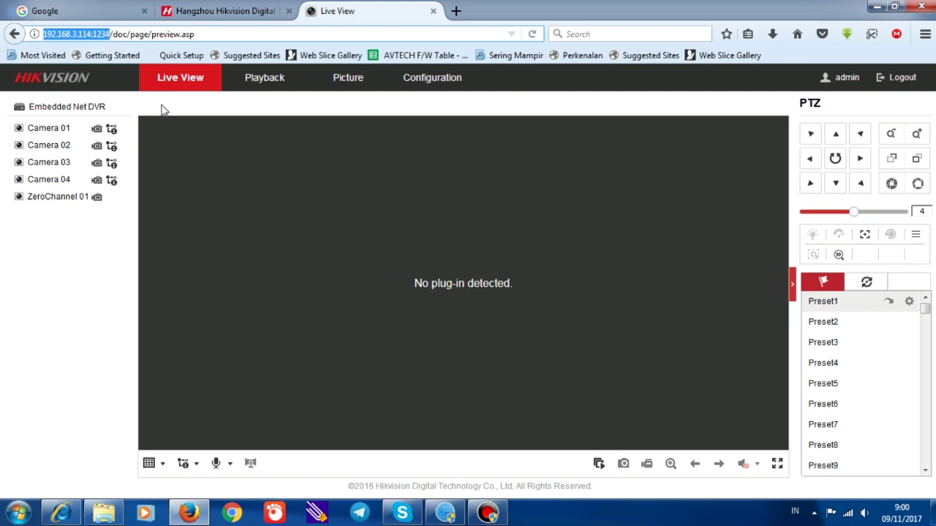
# Load the DVR login page 192.168.3.114:1234 in Internet Explorer by pasting its address
pyautogui.click(62, 513)
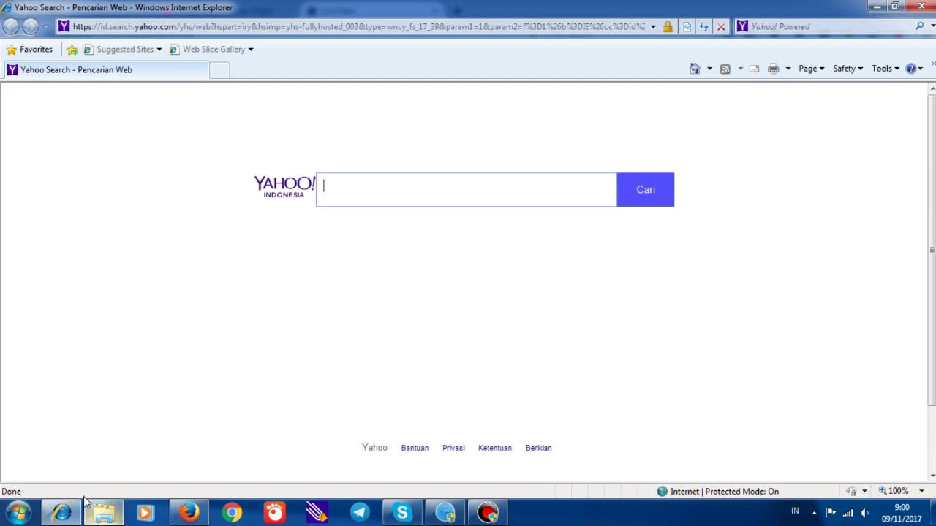
pyautogui.click(196, 28)
pyautogui.write('http://192.168.3.114:1234/')
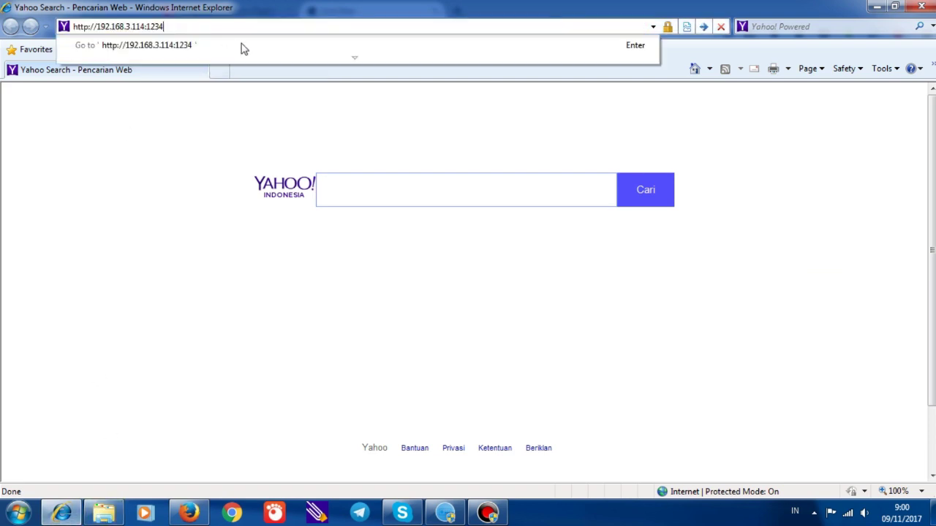
pyautogui.click(248, 47)
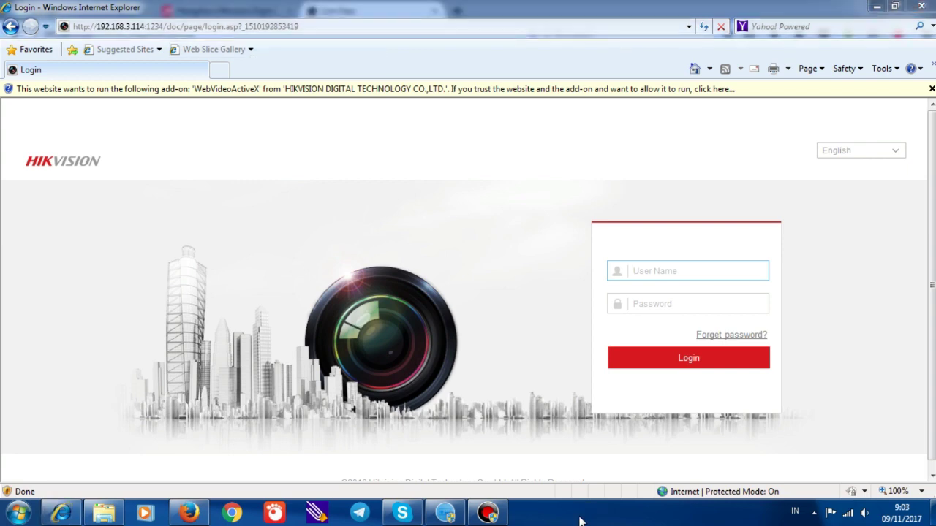
pyautogui.click(545, 96)
# Allow the WebVideoActiveX add-on to run and accept the plug-in update
pyautogui.click(576, 99)
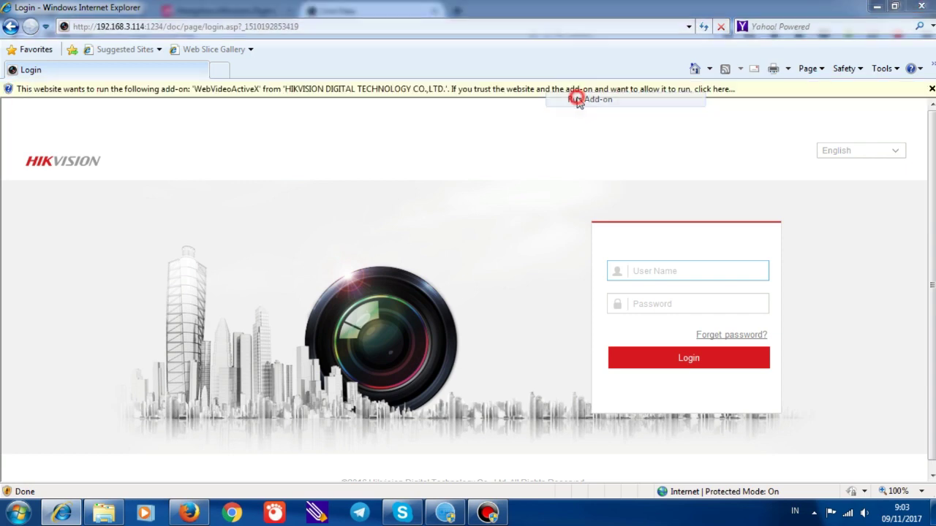
pyautogui.click(519, 265)
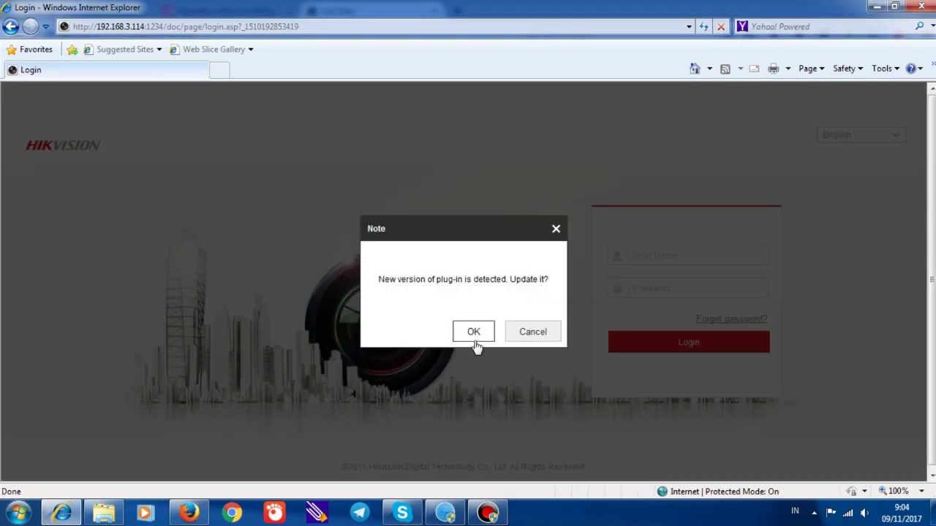
pyautogui.click(474, 334)
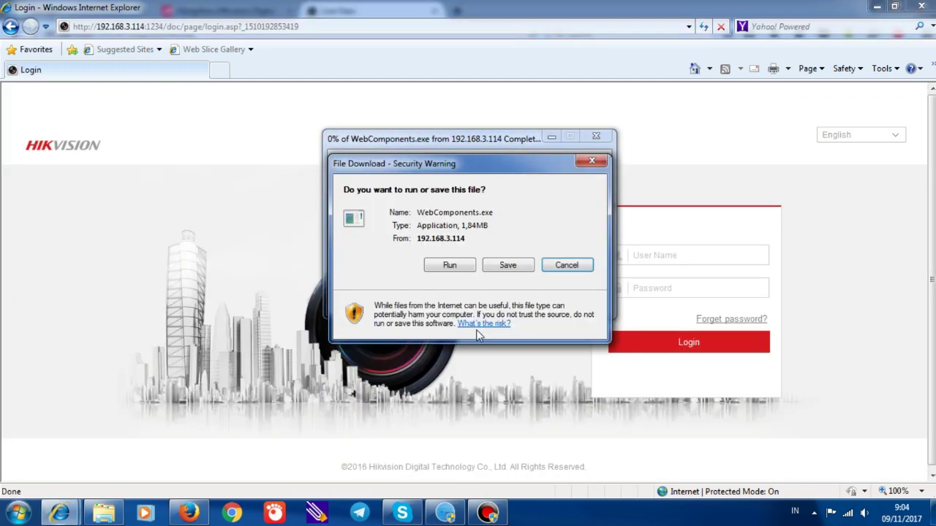
# Install WebComponents.exe through to Finish, then copy the DVR address
pyautogui.click(461, 269)
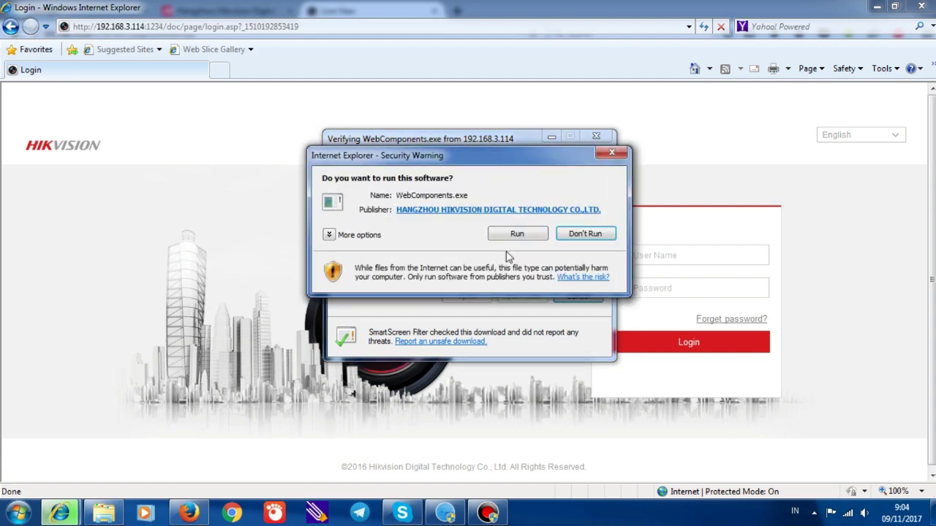
pyautogui.click(517, 235)
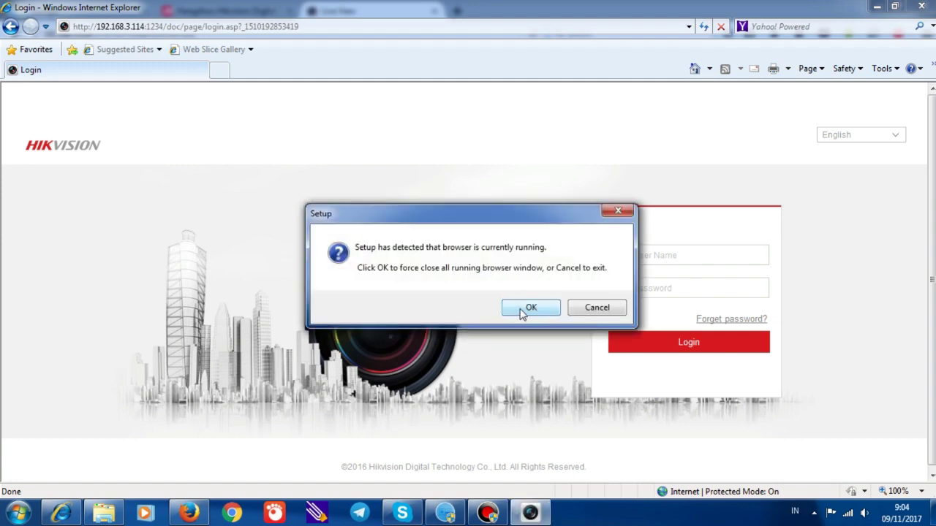
pyautogui.click(522, 310)
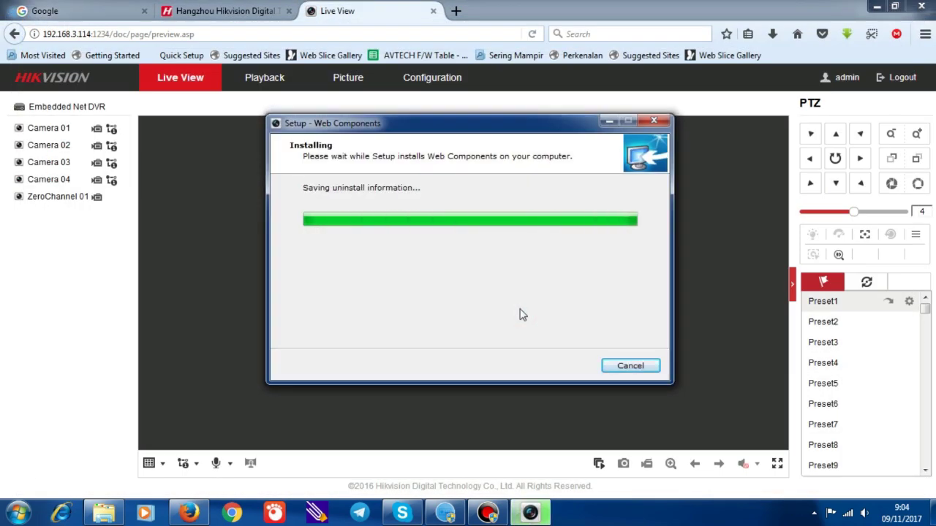
pyautogui.click(562, 369)
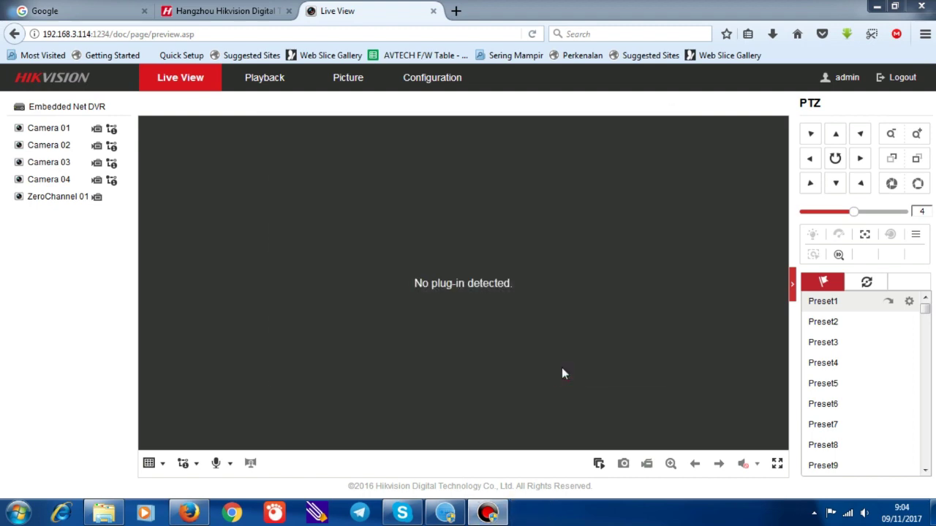
pyautogui.moveTo(43, 34); pyautogui.dragTo(110, 35)
pyautogui.hotkey('ctrl', 'c')
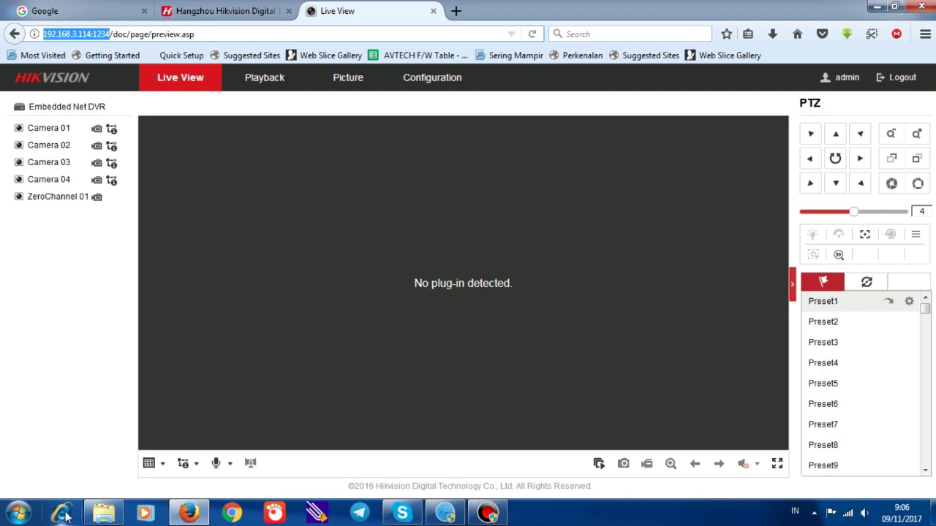
# Relaunch Internet Explorer fresh and load the DVR address 192.168.3.114:1234
pyautogui.click(65, 513)
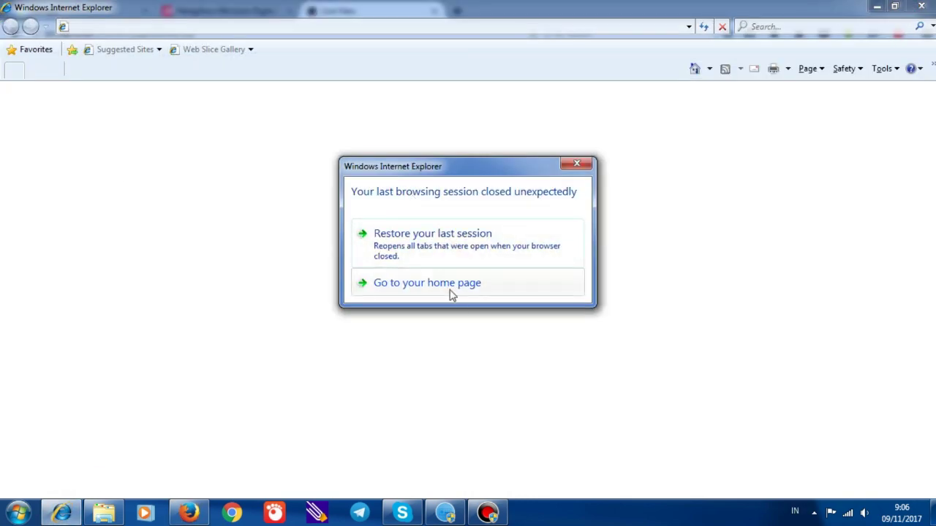
pyautogui.click(451, 290)
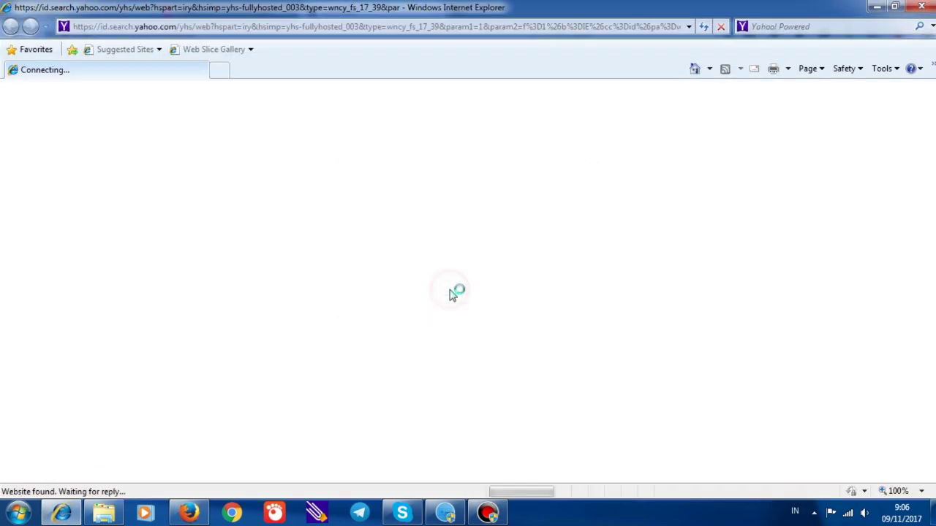
pyautogui.click(227, 29)
pyautogui.hotkey('ctrl', 'v')
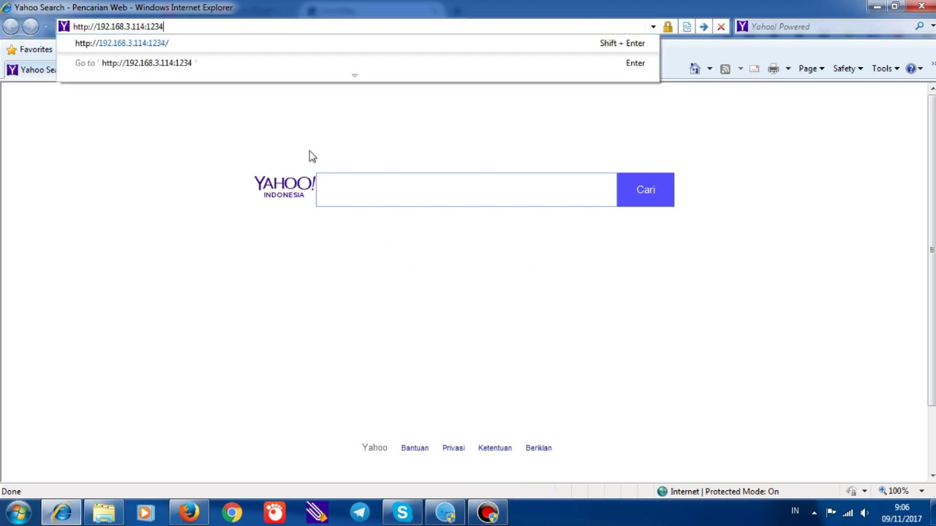
pyautogui.press('Return')
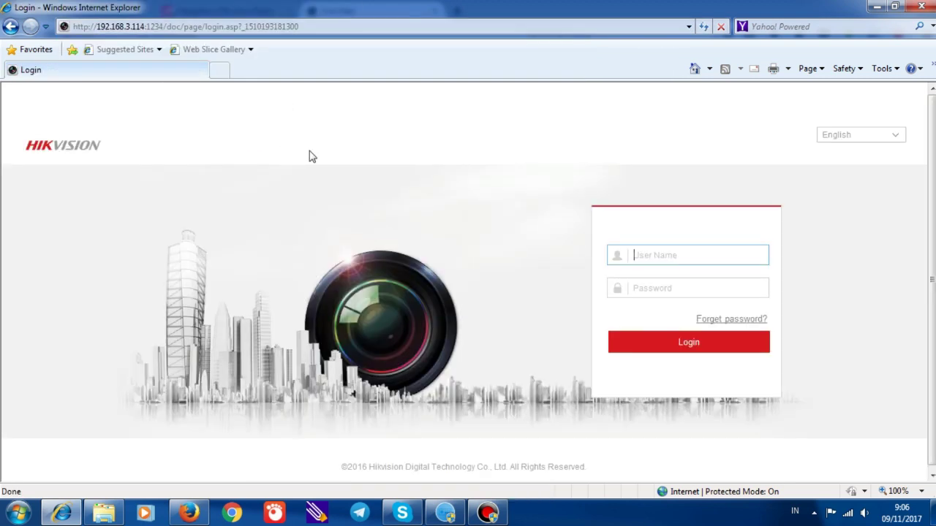
# Log in to the DVR as admin with the account password
pyautogui.write('admin')
pyautogui.press('Tab')
pyautogui.write('****')
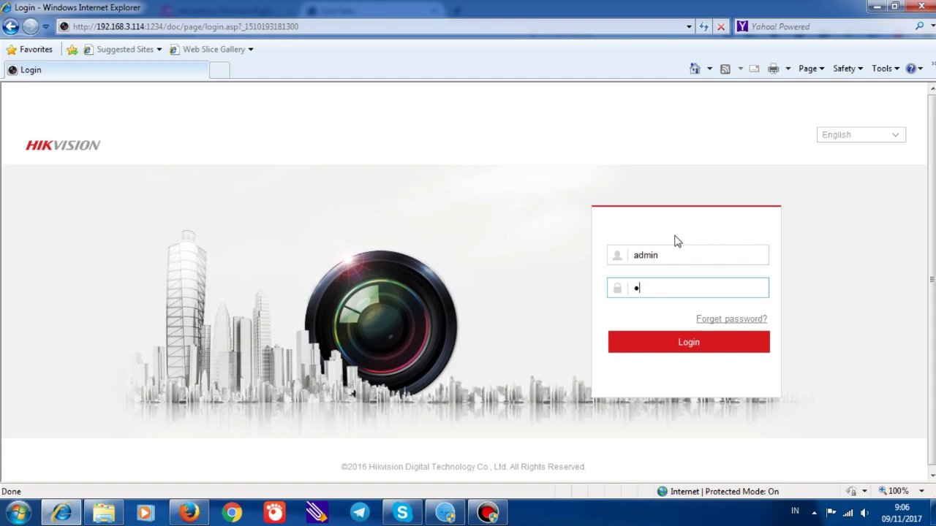
pyautogui.write('****')
pyautogui.click(681, 346)
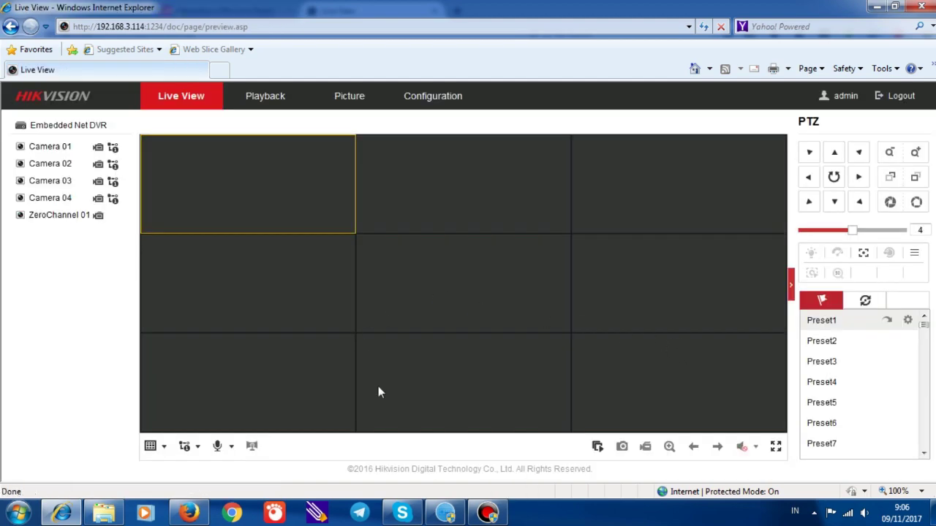
# Start live video, show Camera 01 alone in 1x1 layout, then open Configuration's basic information
pyautogui.click(597, 448)
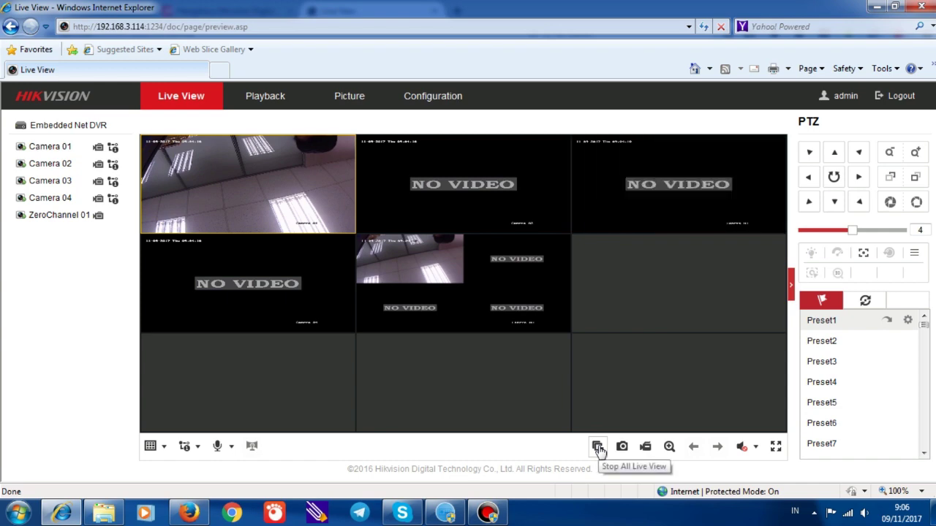
pyautogui.click(150, 446)
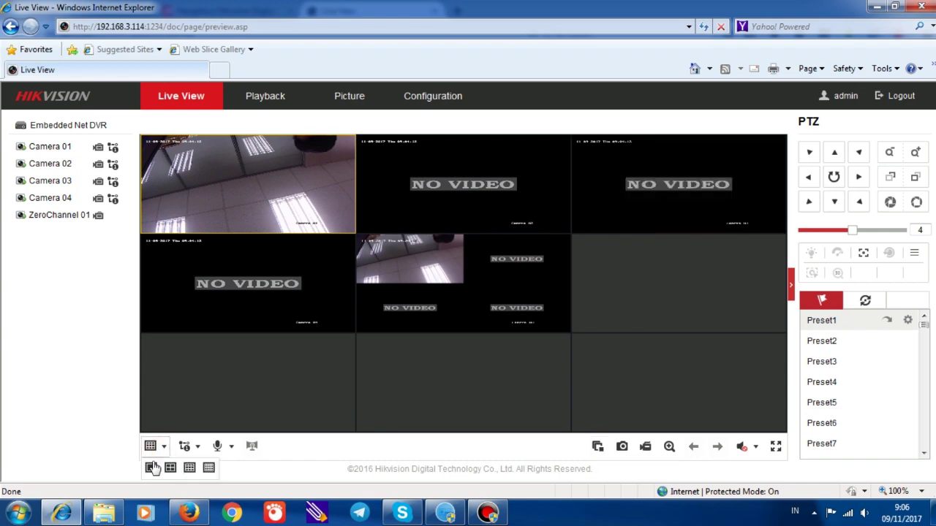
pyautogui.click(151, 469)
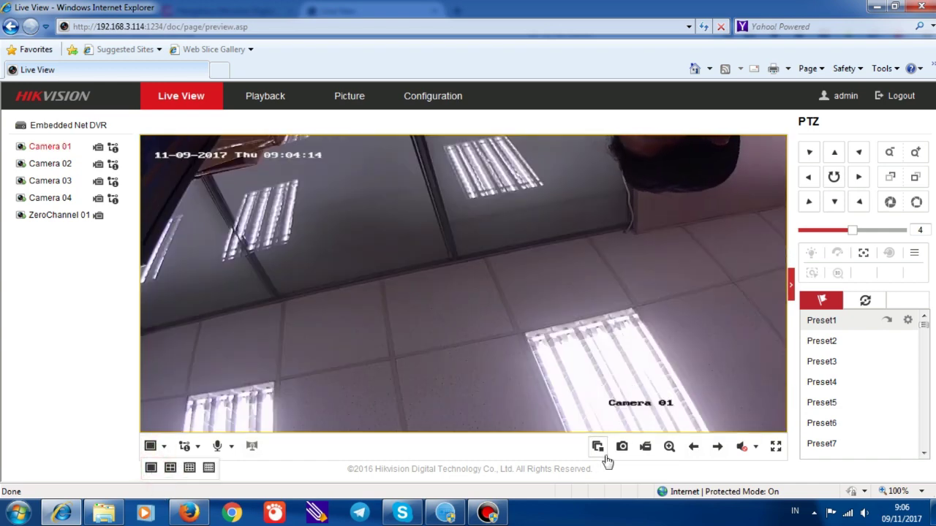
pyautogui.click(434, 98)
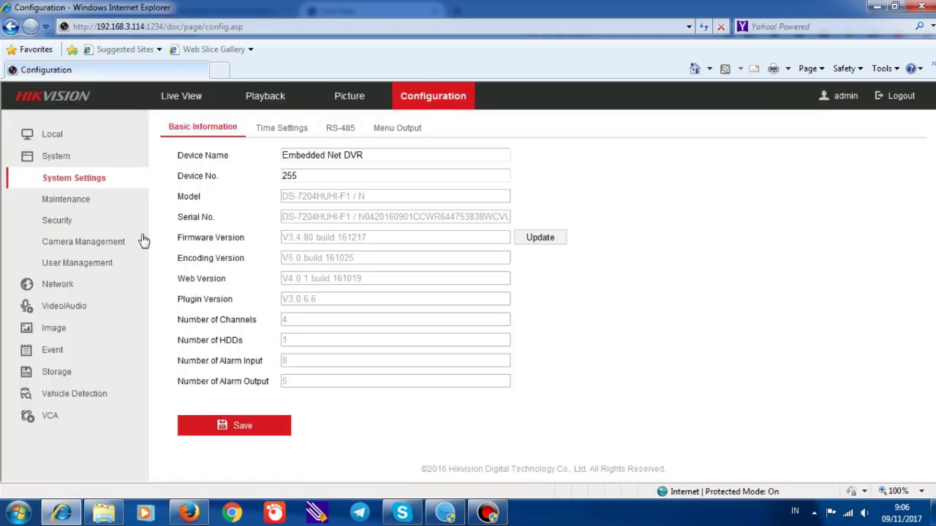
# In Maintenance's Upgrade section, choose S:\File Upgrade\digicap.dav as the firmware file
pyautogui.click(75, 210)
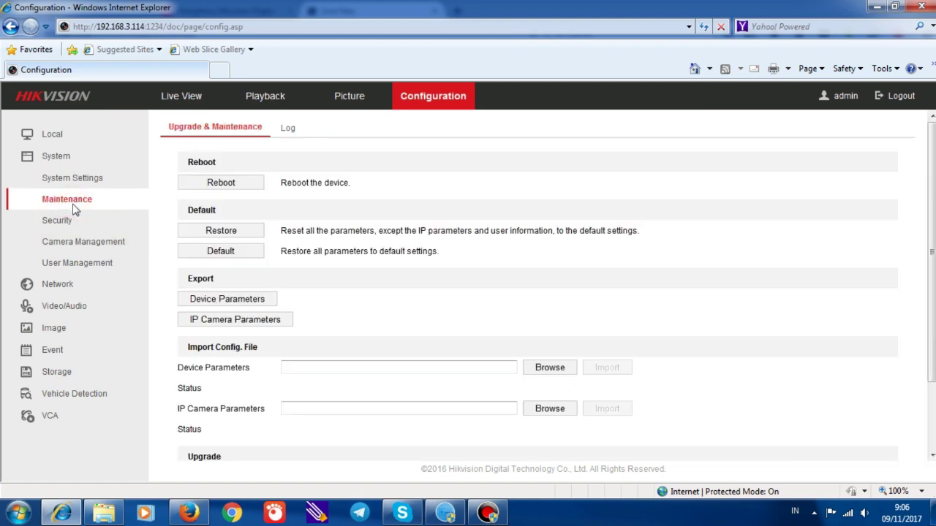
pyautogui.scroll(-3, 401, 338)
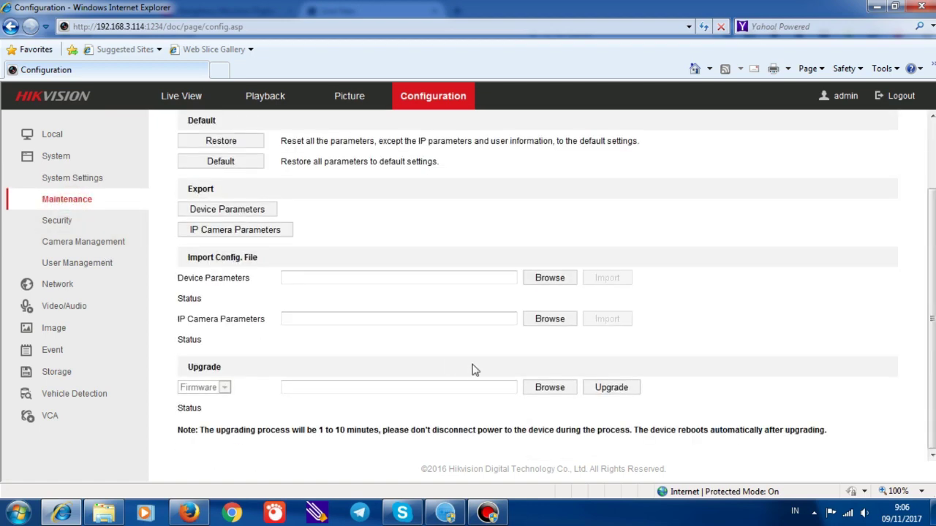
pyautogui.click(552, 391)
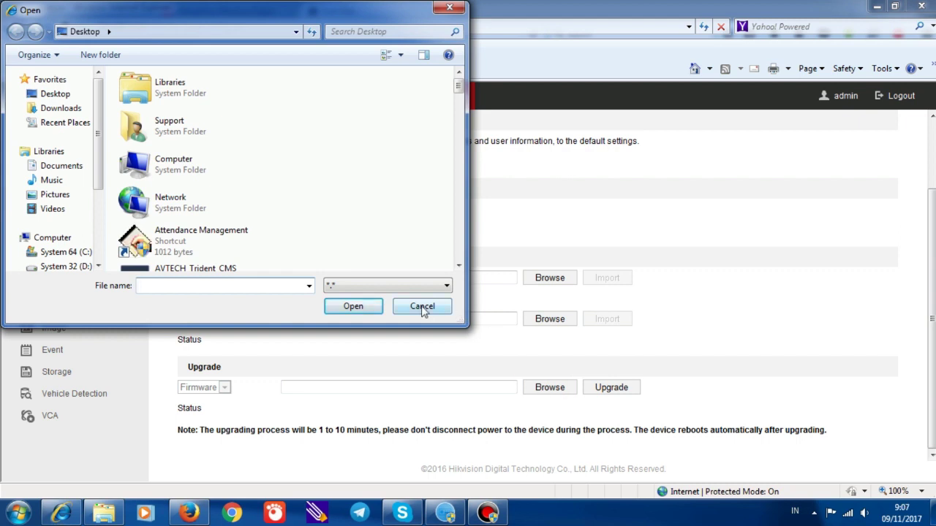
pyautogui.moveTo(100, 119); pyautogui.dragTo(97, 192)
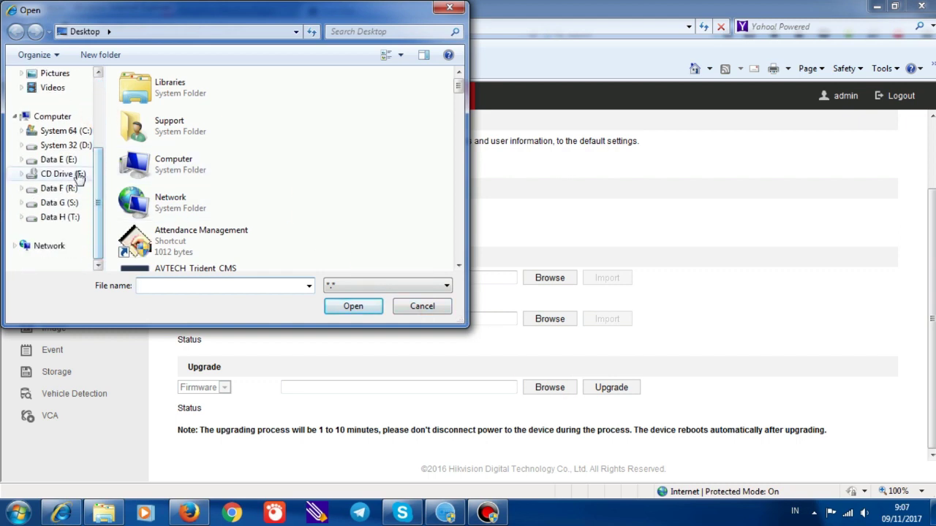
pyautogui.click(76, 203)
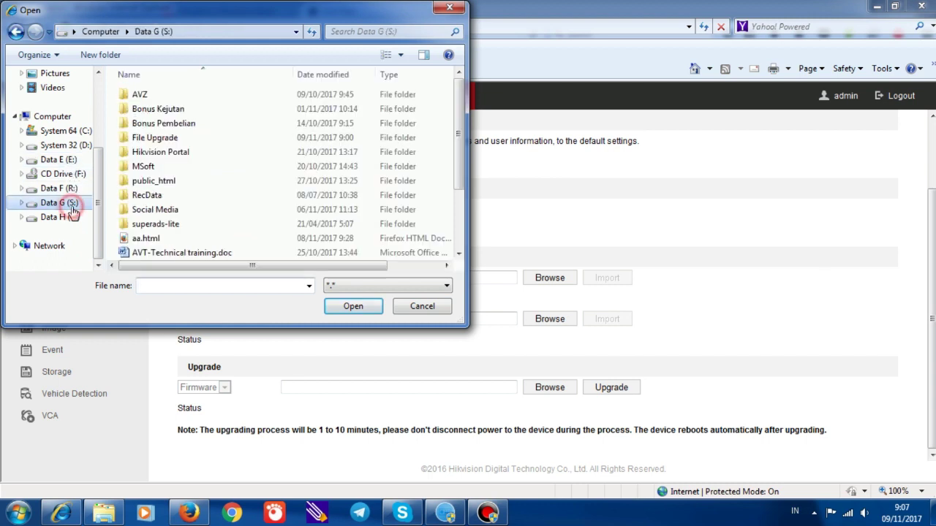
pyautogui.doubleClick(167, 139)
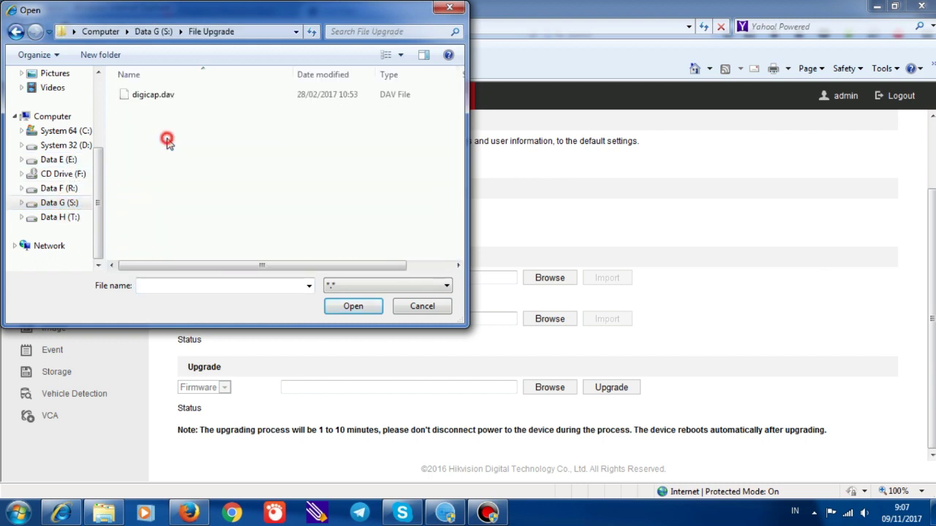
pyautogui.click(152, 96)
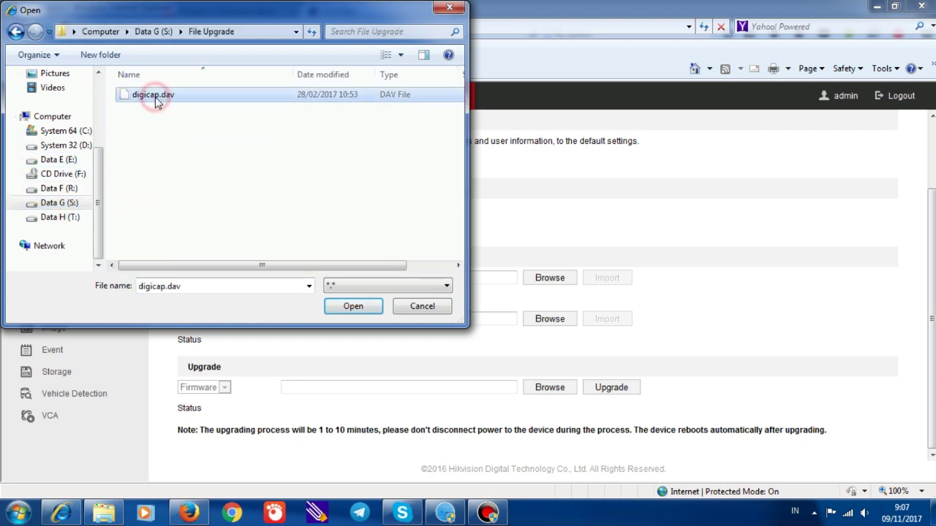
pyautogui.click(350, 307)
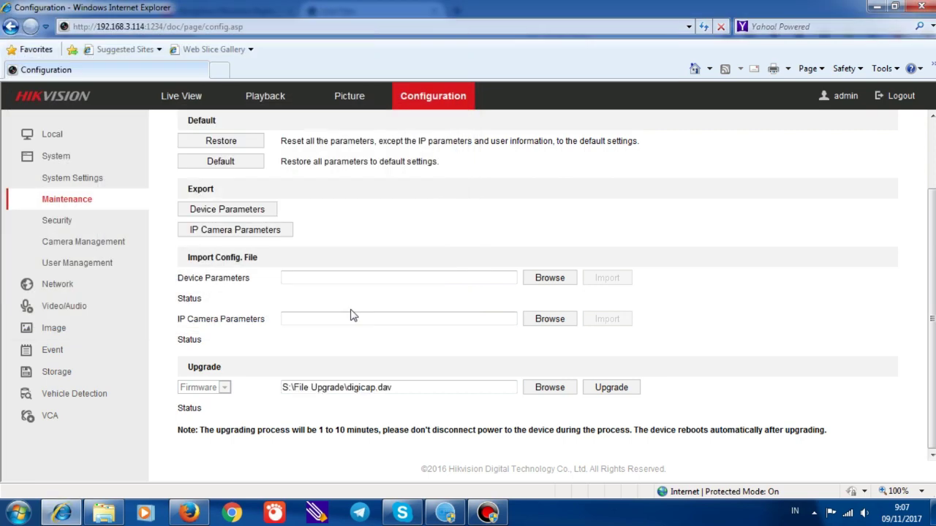
# Read the current firmware version V3.4.80 in Basic Information, then return to Maintenance's Upgrade section
pyautogui.click(72, 158)
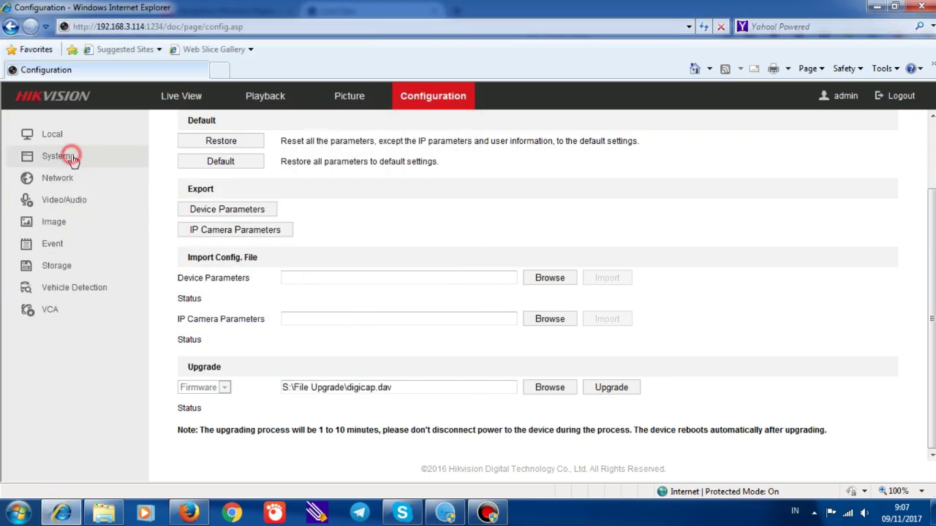
pyautogui.click(70, 157)
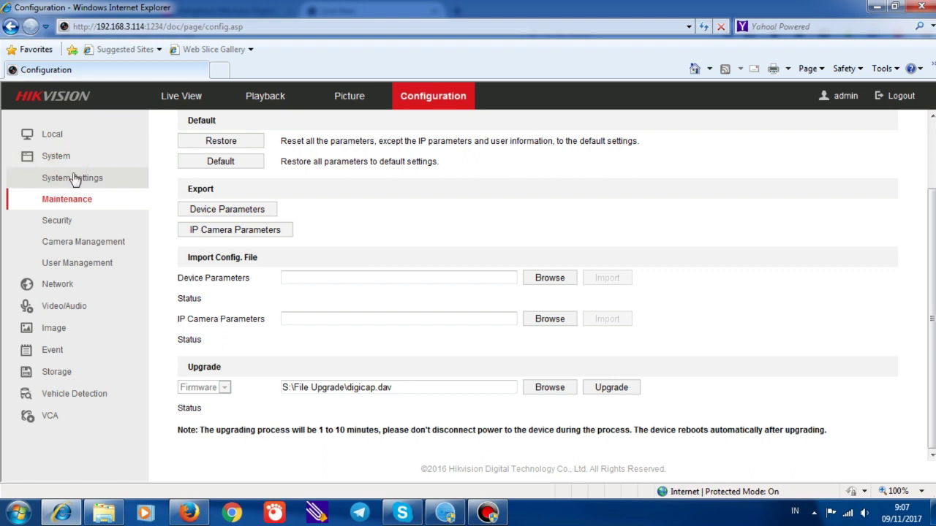
pyautogui.click(74, 179)
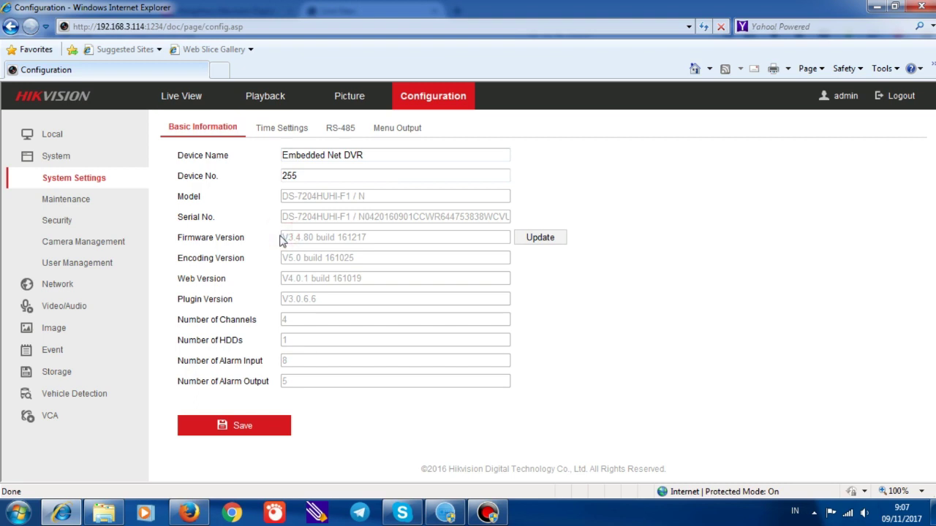
pyautogui.moveTo(282, 239); pyautogui.dragTo(316, 238)
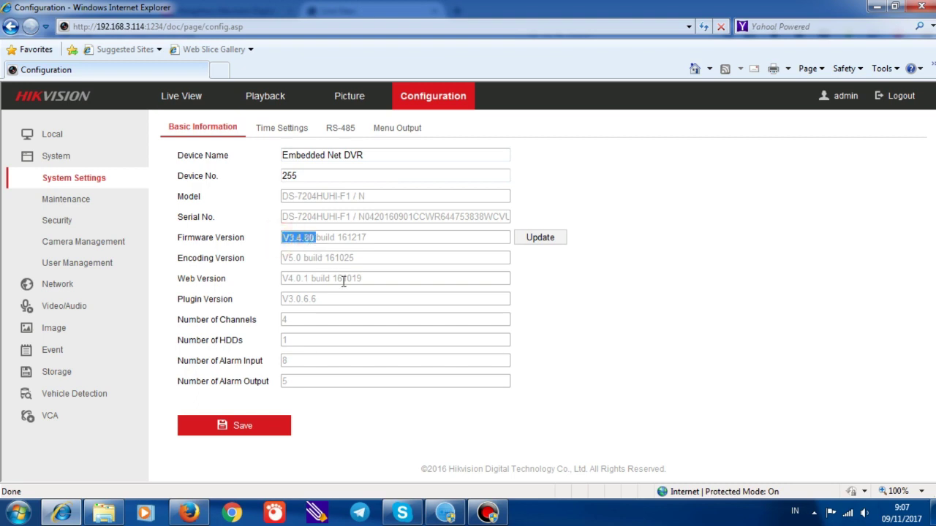
pyautogui.click(76, 200)
pyautogui.scroll(-3, 679, 426)
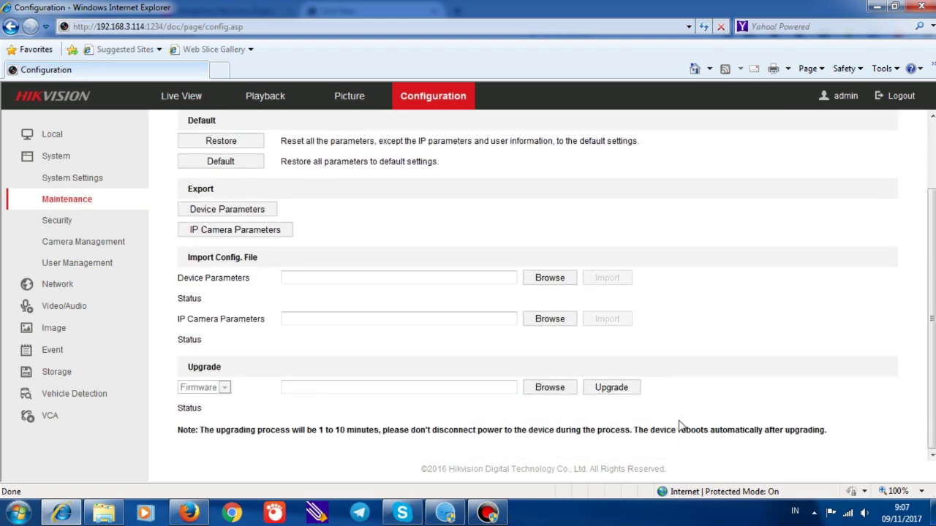
# Reselect digicap.dav, run the firmware upgrade and accept the automatic reboot
pyautogui.click(550, 389)
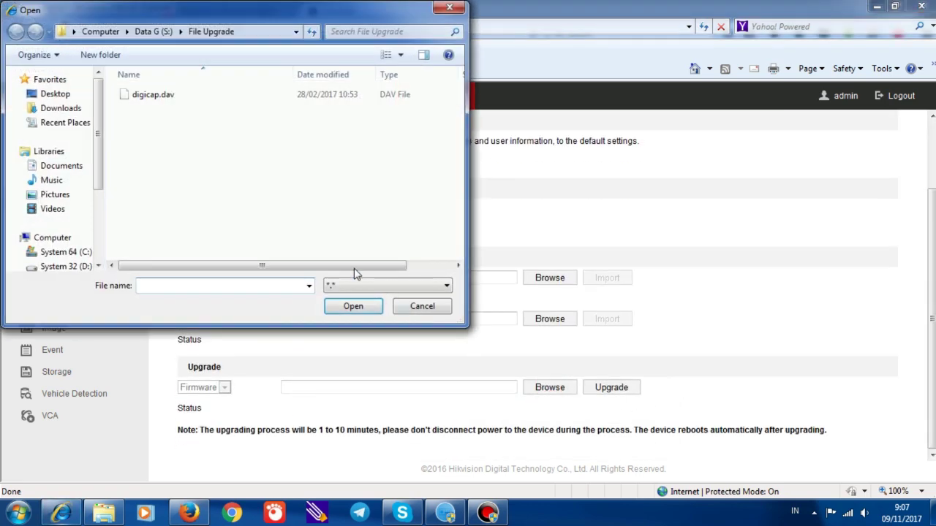
pyautogui.click(163, 95)
pyautogui.click(340, 308)
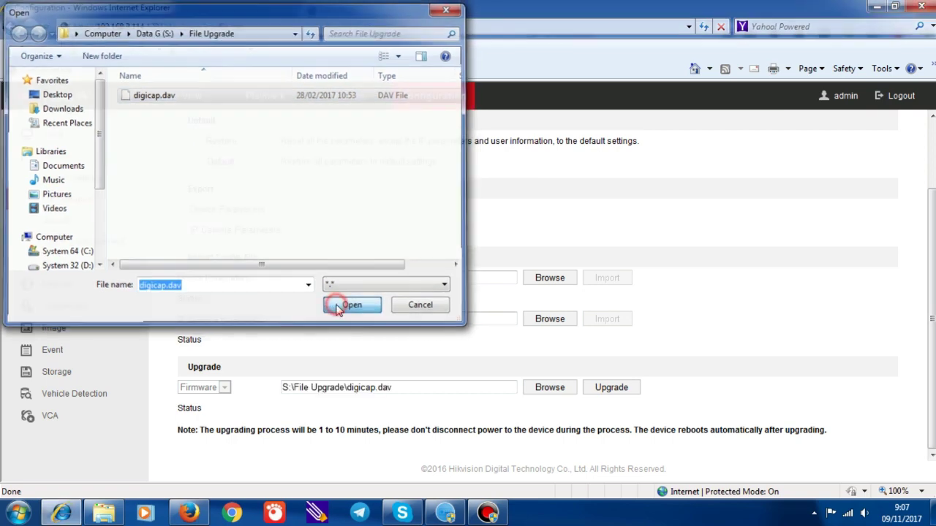
pyautogui.click(607, 392)
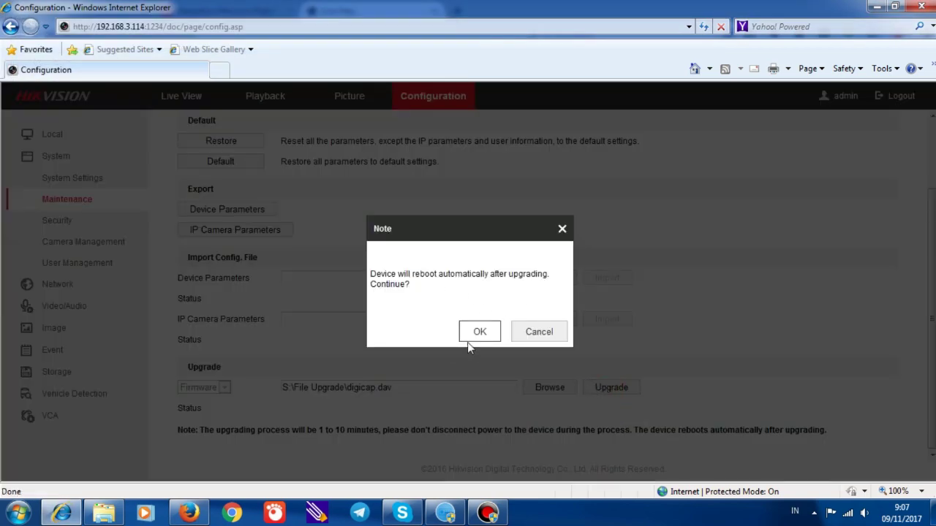
pyautogui.click(476, 335)
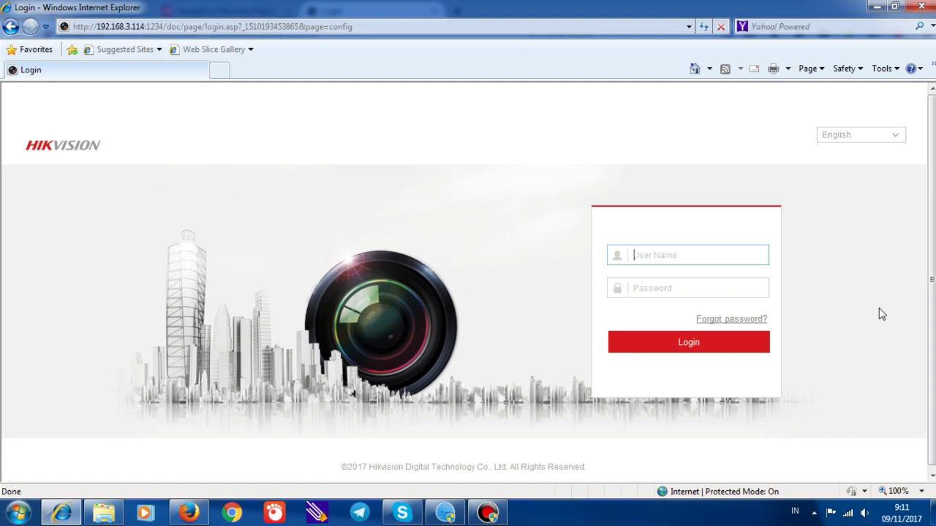
# Log back in to the DVR with the administrator user name and password
pyautogui.write('admin')
pyautogui.press('Tab')
pyautogui.write('12345')
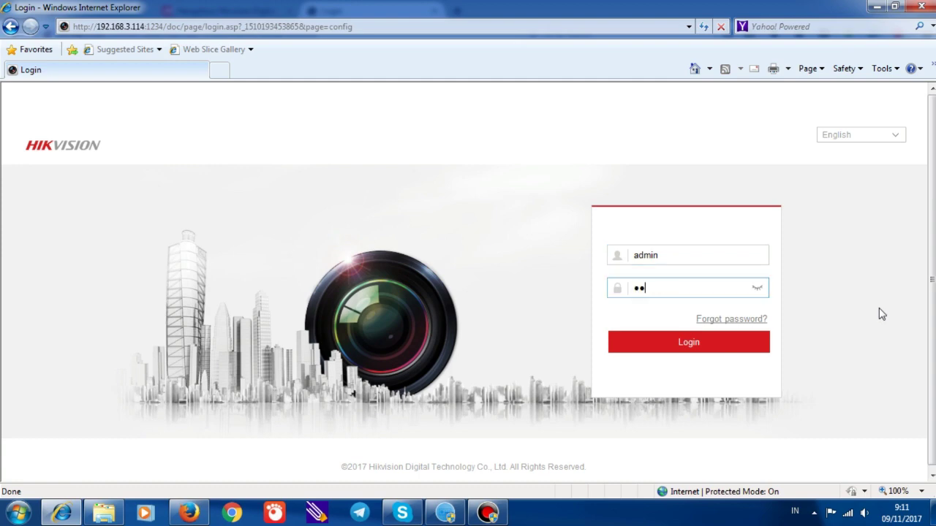
pyautogui.write('678')
pyautogui.click(689, 348)
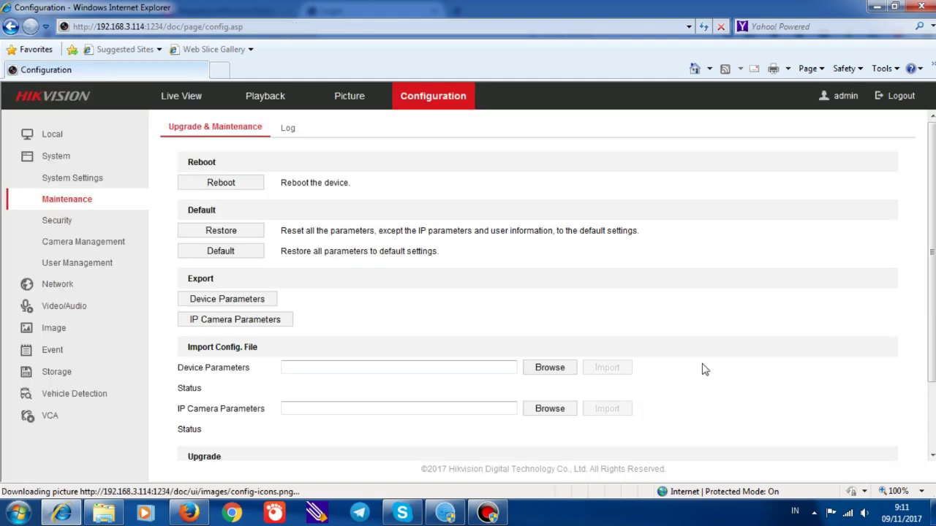
# Confirm the firmware now reads V3.4.81 build 170227, then switch to Live View
pyautogui.click(77, 182)
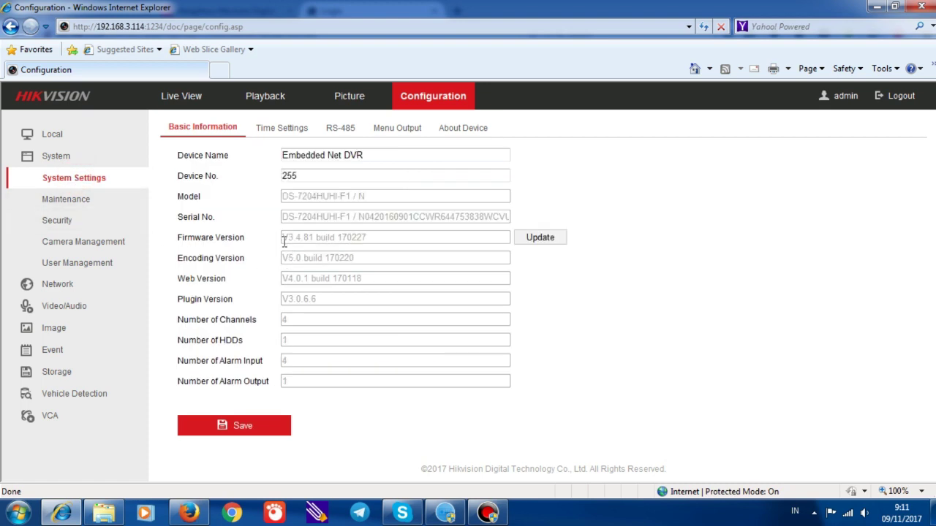
pyautogui.moveTo(284, 243); pyautogui.dragTo(315, 238)
pyautogui.click(189, 102)
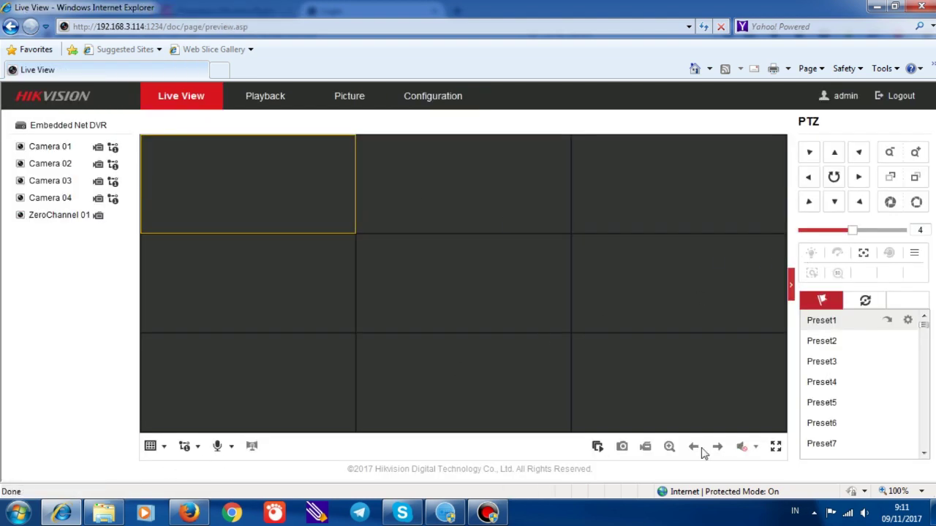
# Start live video on all cameras and pick the 1x1 layout so Camera 01 fills the view
pyautogui.click(596, 448)
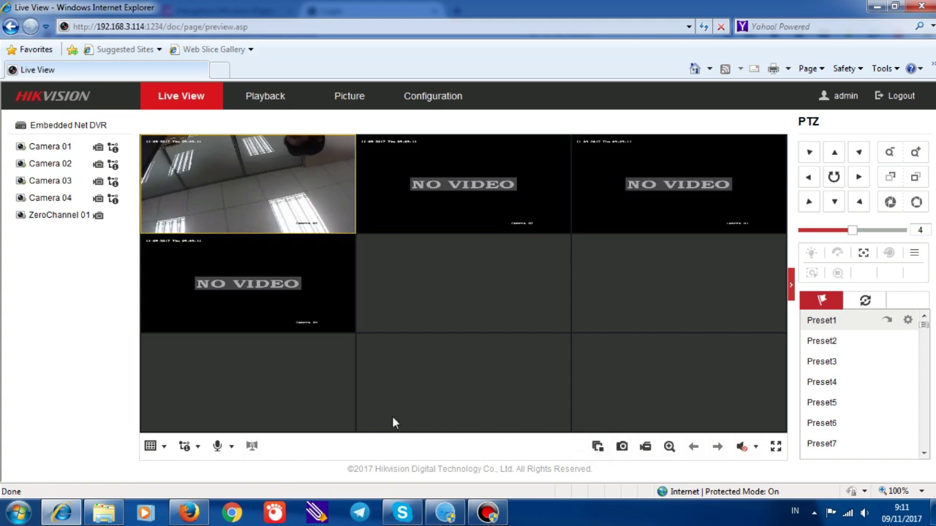
pyautogui.click(161, 449)
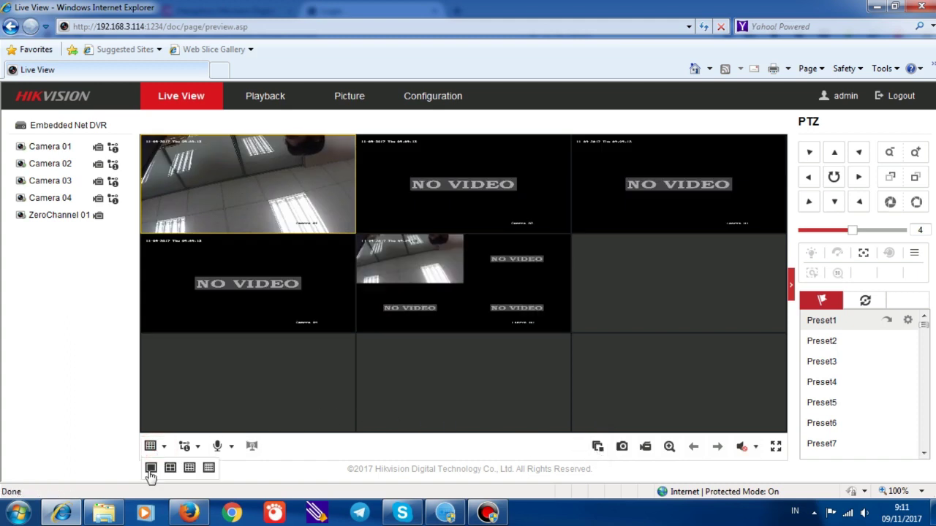
pyautogui.click(151, 468)
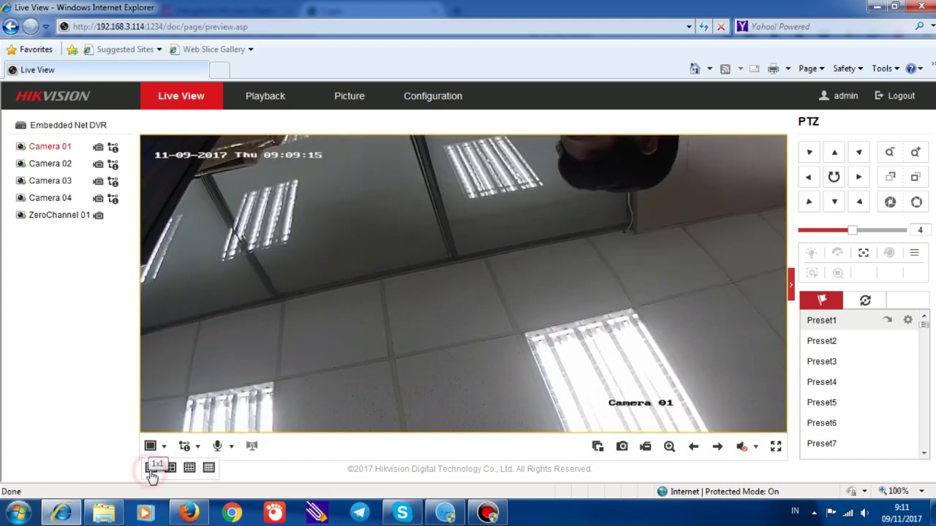